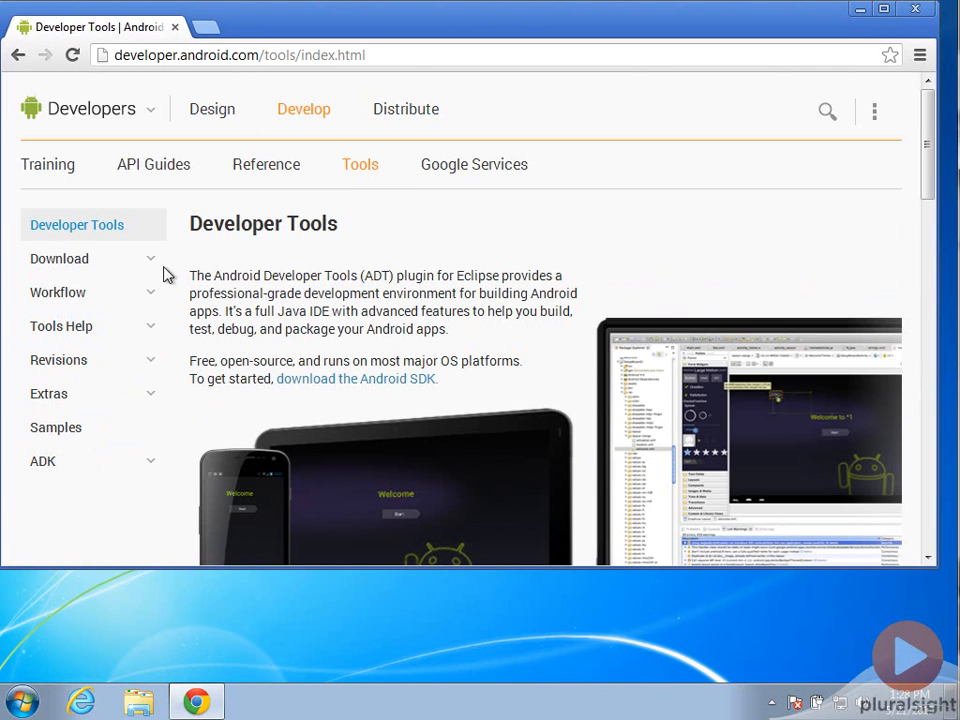
Check the JDK version listed in the system requirements on the Android ADT Bundle download page.
{"action": "left_click", "coordinate": [152, 262]}
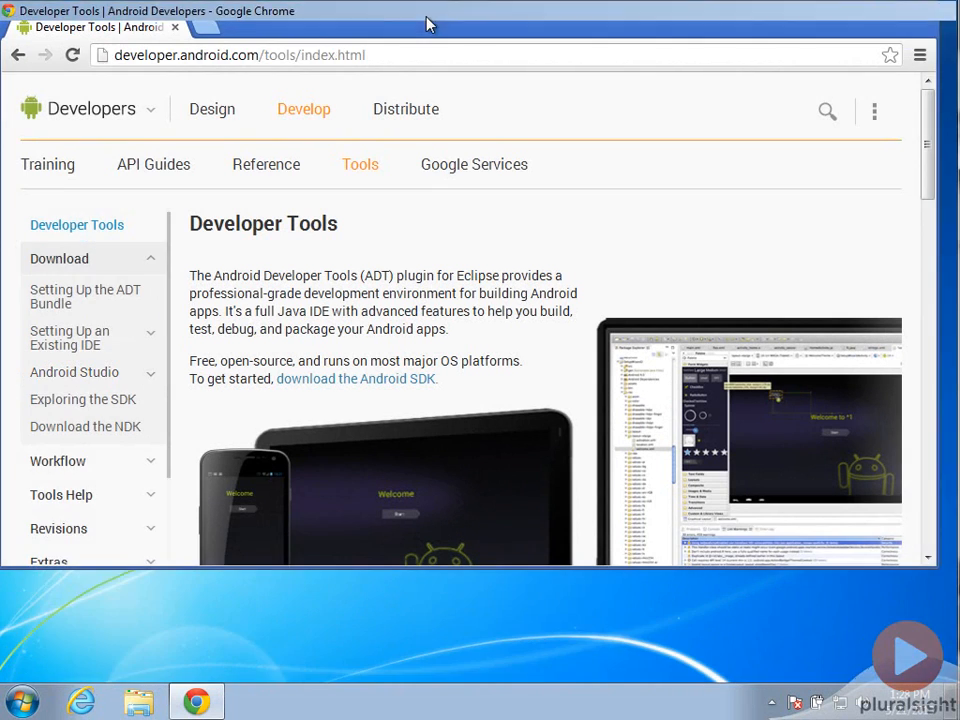
{"action": "double_click", "coordinate": [425, 20]}
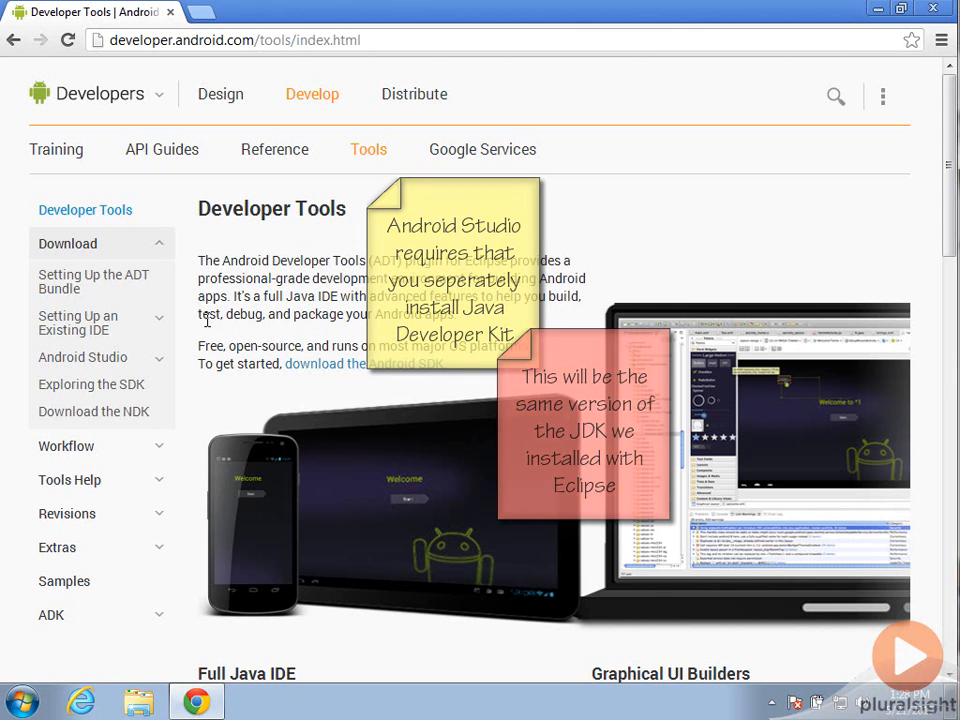
{"action": "left_click", "coordinate": [137, 285]}
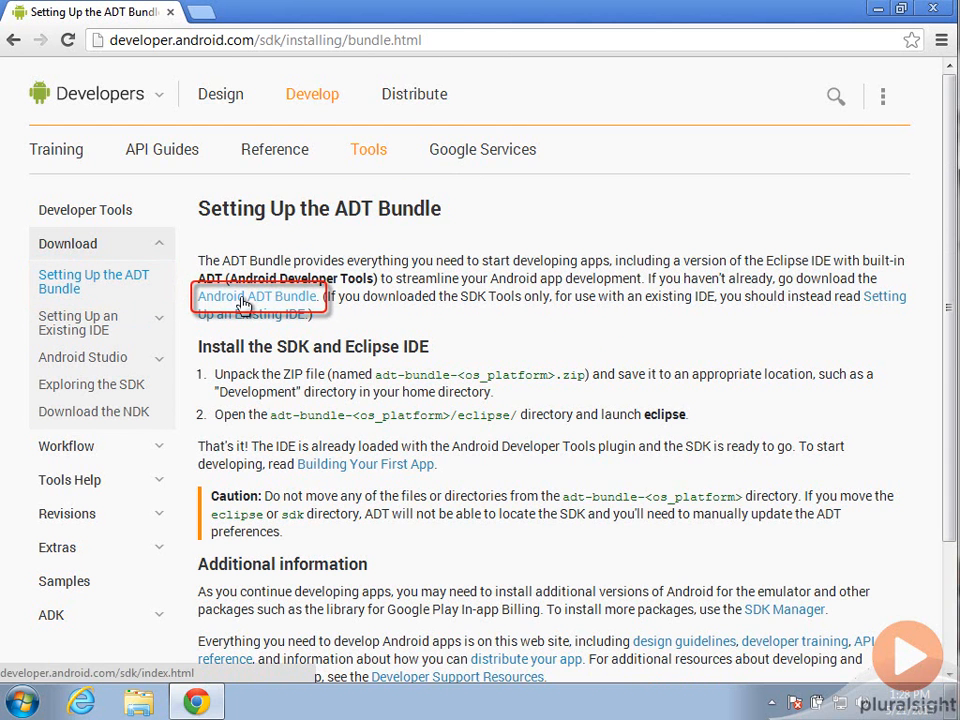
{"action": "left_click", "coordinate": [243, 303]}
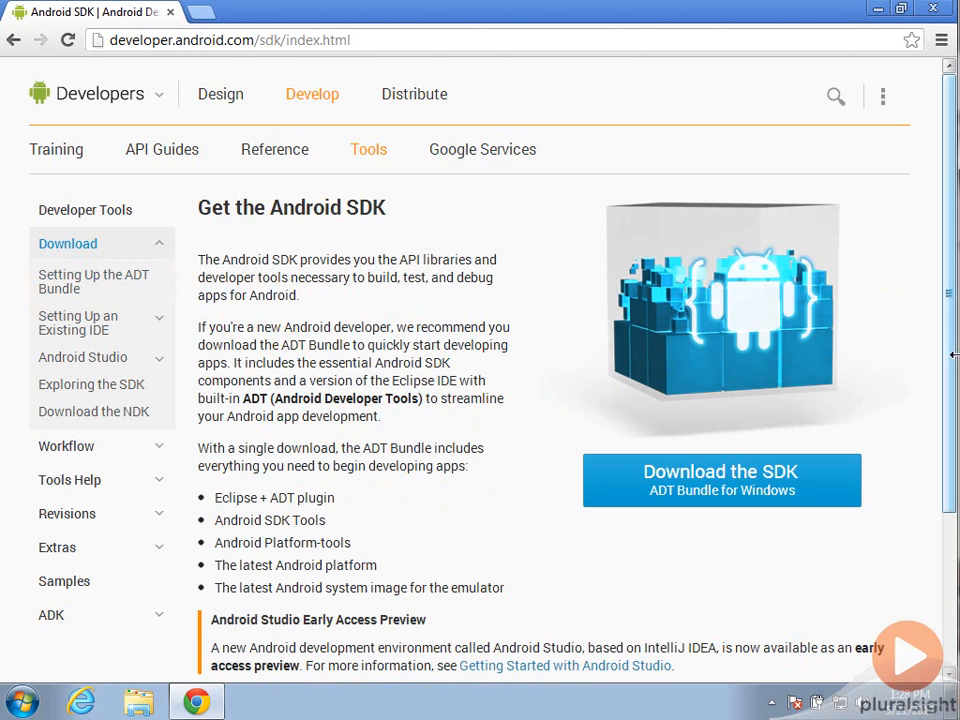
{"action": "left_click_drag", "start_coordinate": [947, 360], "coordinate": [949, 537]}
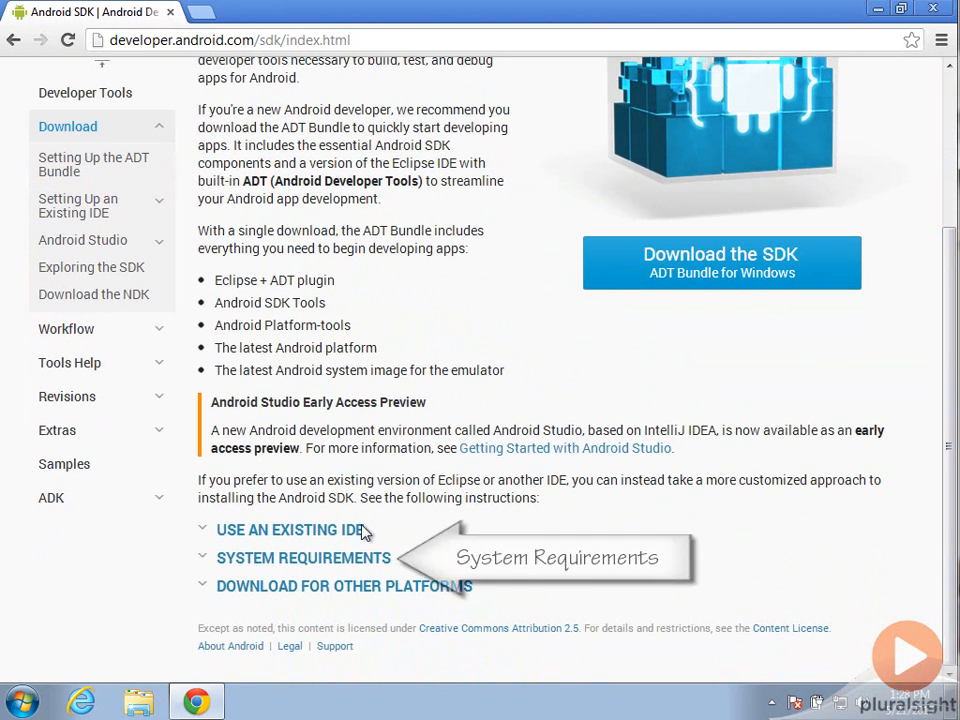
{"action": "left_click", "coordinate": [318, 567]}
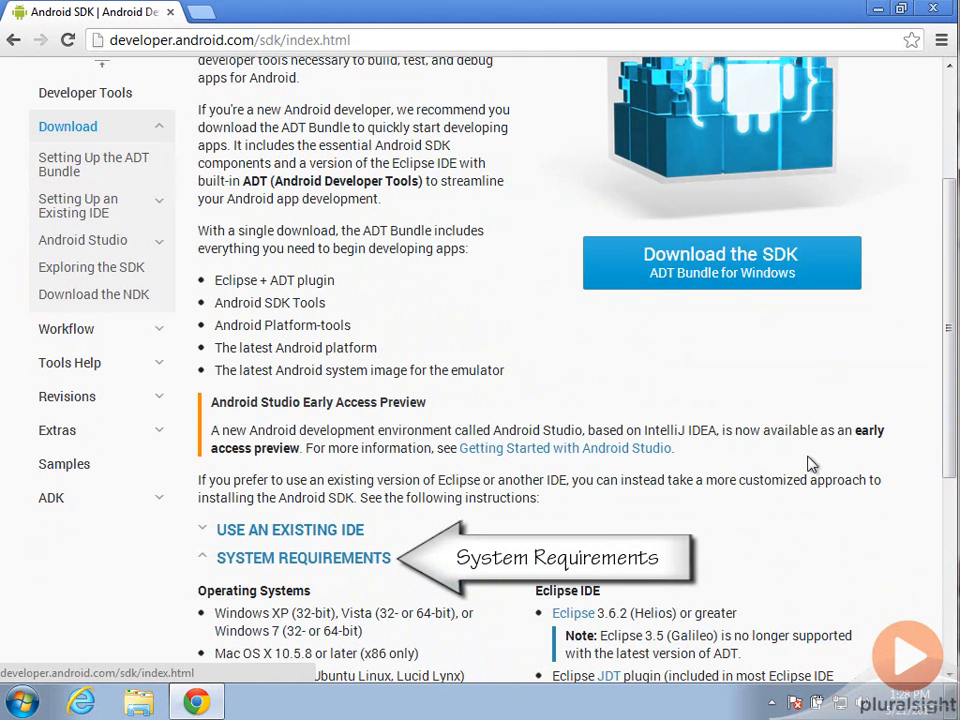
{"action": "scroll", "coordinate": [951, 445], "scroll_direction": "down", "scroll_amount": 2}
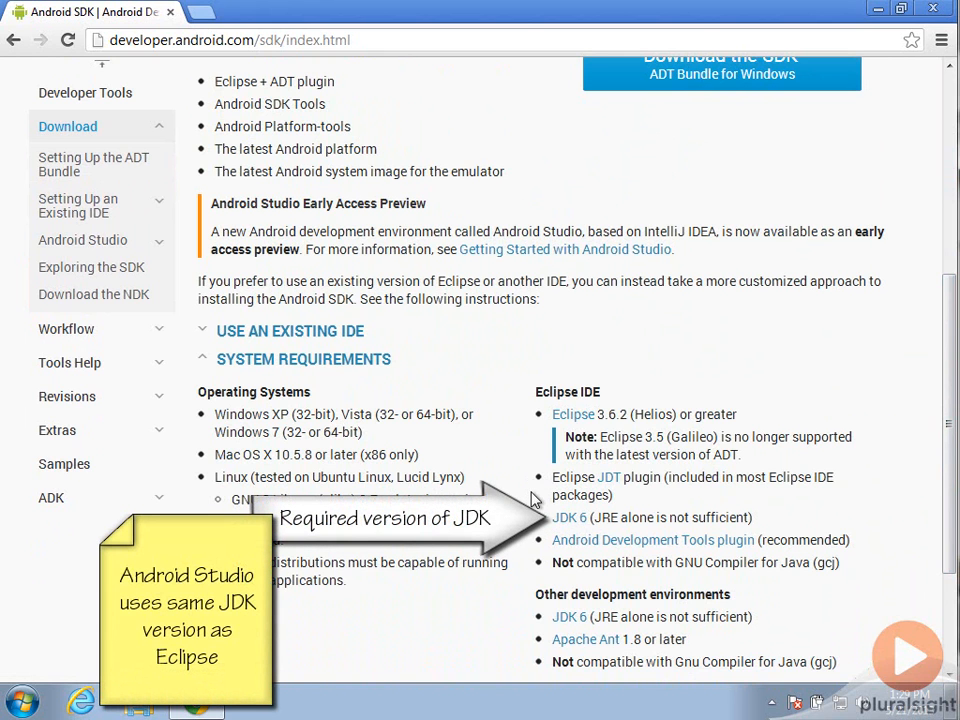
Go to the Android Studio page, accept the terms and conditions, and download Android Studio v0.1 for Windows.
{"action": "left_click", "coordinate": [115, 252]}
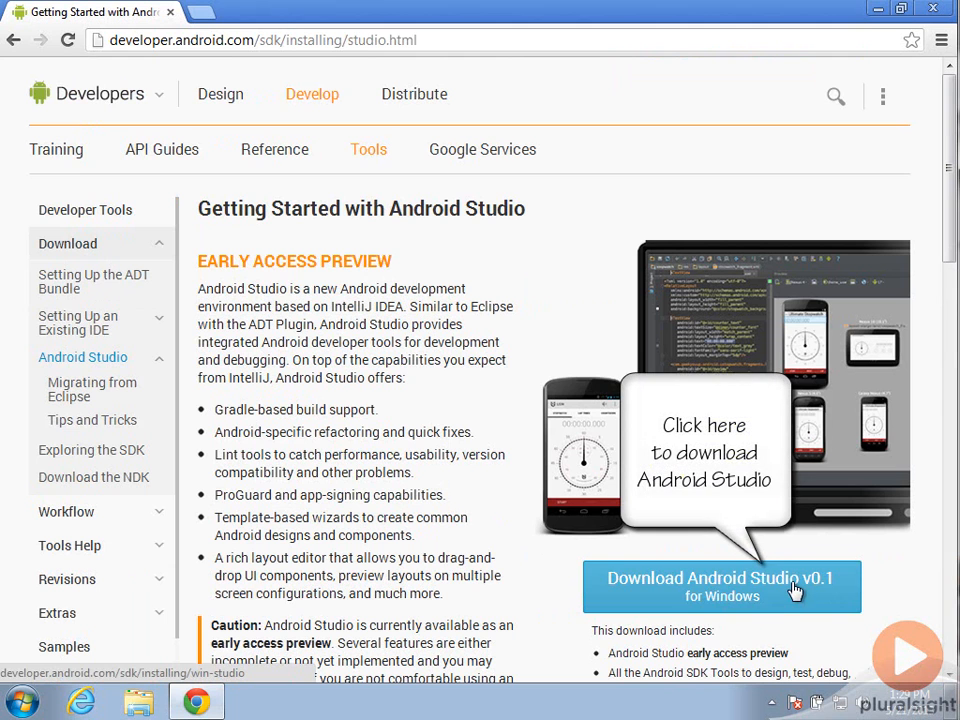
{"action": "left_click", "coordinate": [720, 588]}
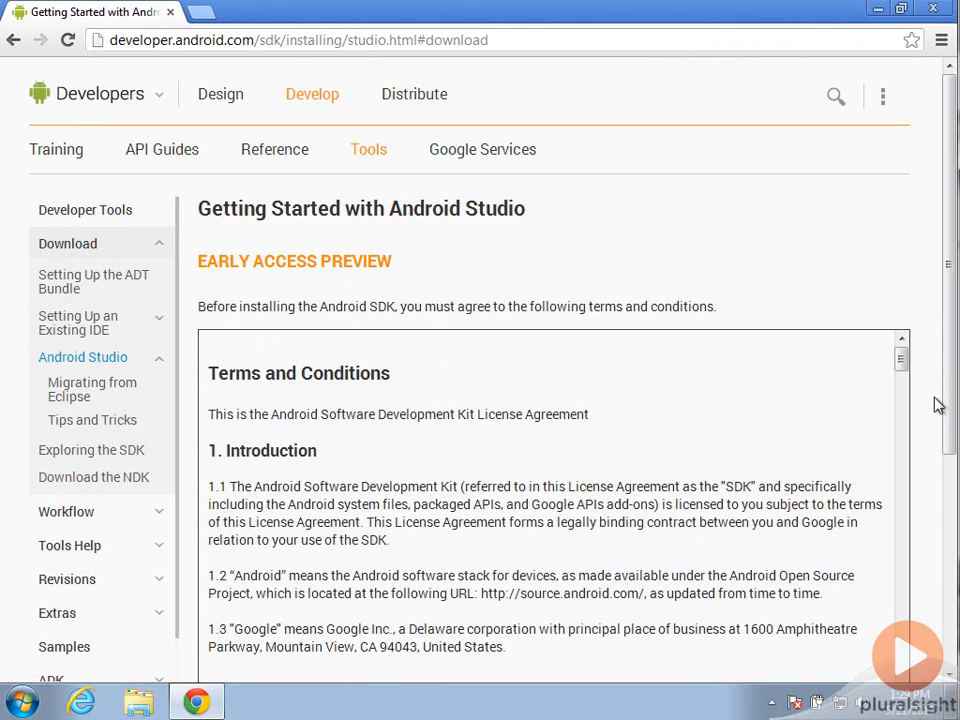
{"action": "scroll", "coordinate": [953, 398], "scroll_direction": "down", "scroll_amount": 3}
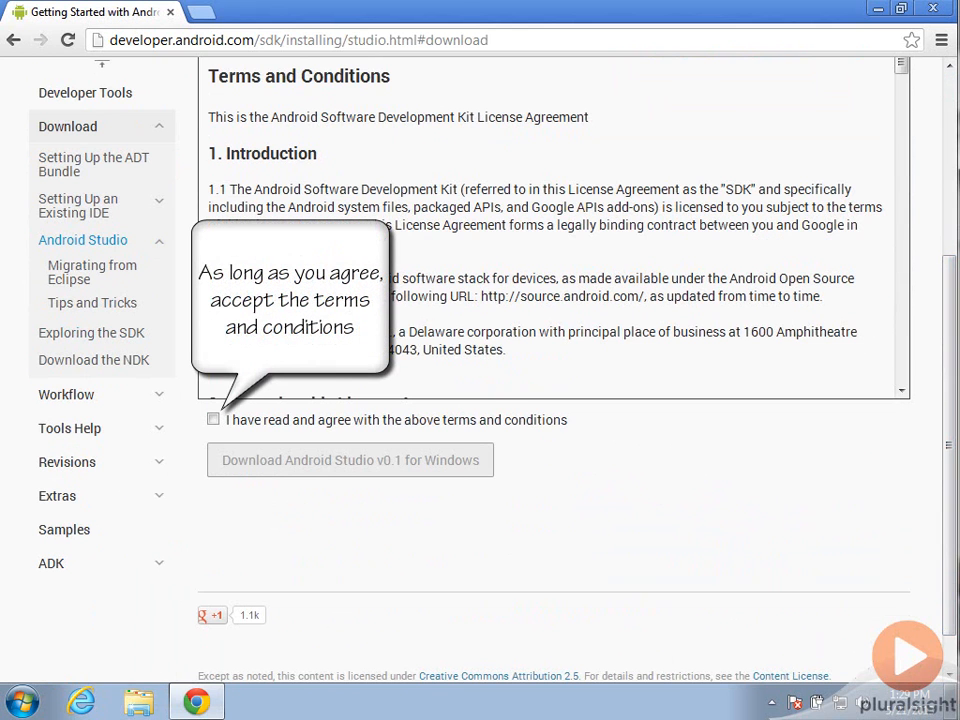
{"action": "left_click", "coordinate": [212, 419]}
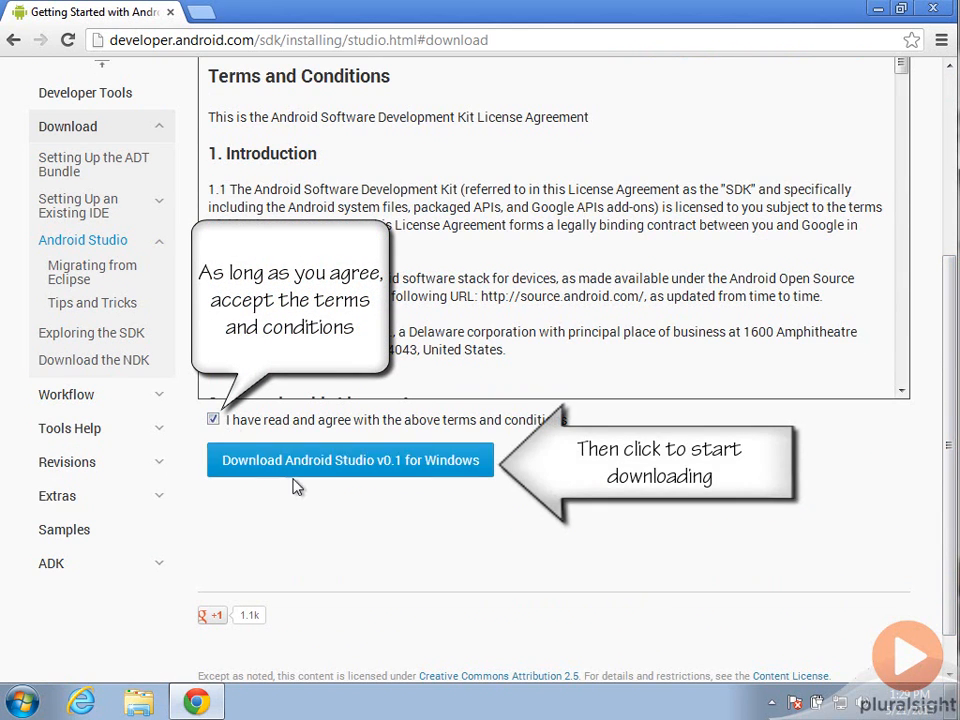
{"action": "left_click", "coordinate": [297, 461]}
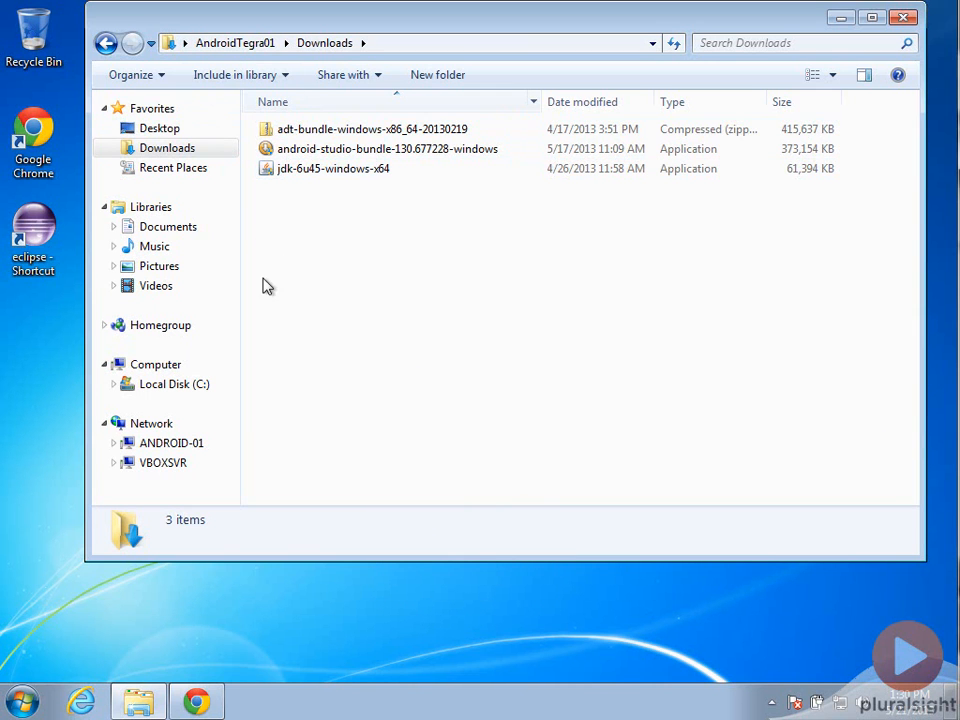
In Windows Explorer, open Local Disk (C:) in a new window and browse to Program Files\Java\jdk1.6.0_45.
{"action": "right_click", "coordinate": [161, 393]}
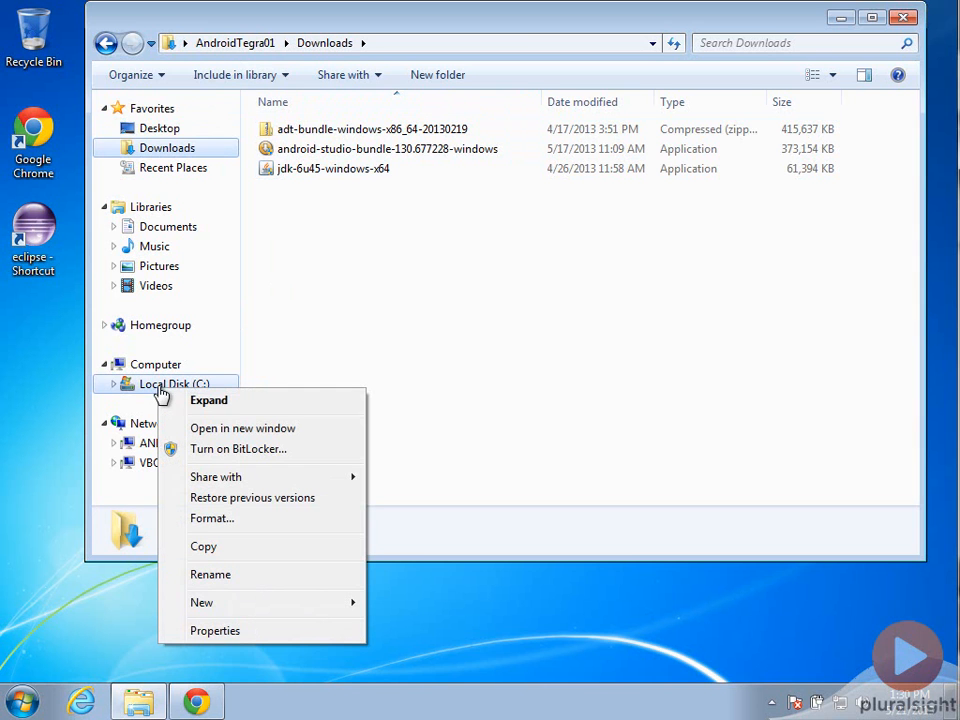
{"action": "left_click", "coordinate": [250, 428]}
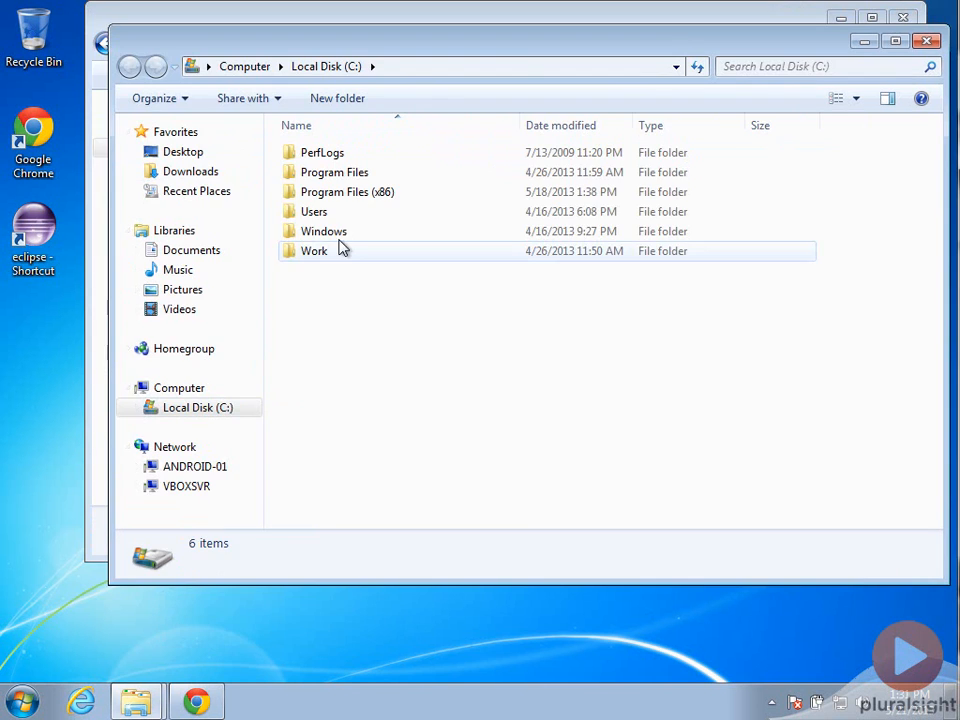
{"action": "double_click", "coordinate": [358, 176]}
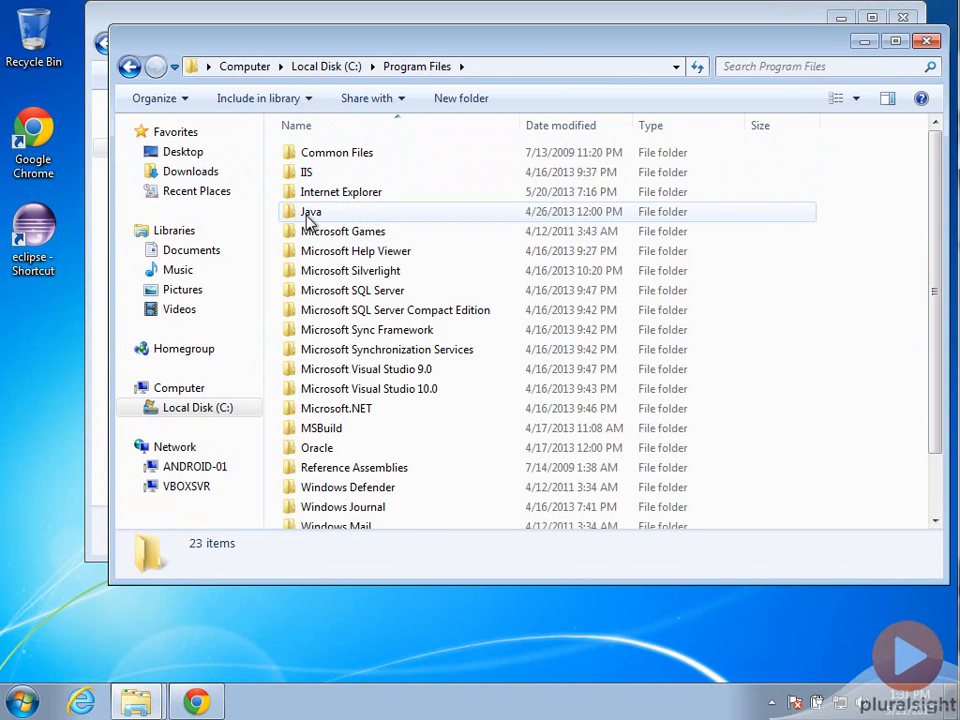
{"action": "double_click", "coordinate": [310, 213]}
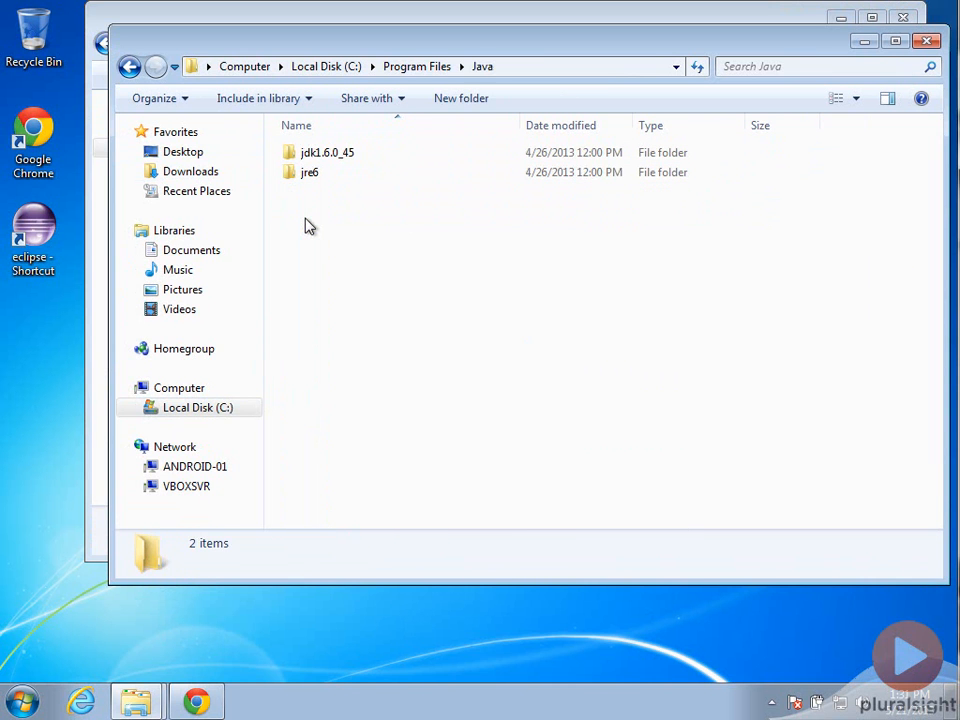
{"action": "double_click", "coordinate": [343, 159]}
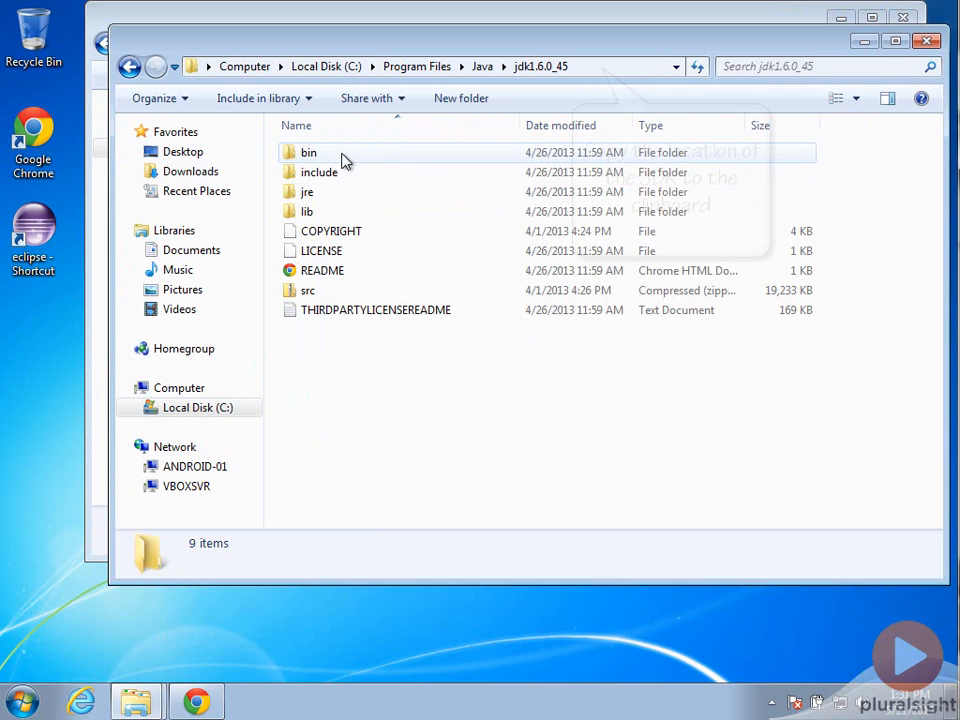
Copy the full path of the jdk1.6.0_45 folder to the clipboard.
{"action": "left_click", "coordinate": [636, 70]}
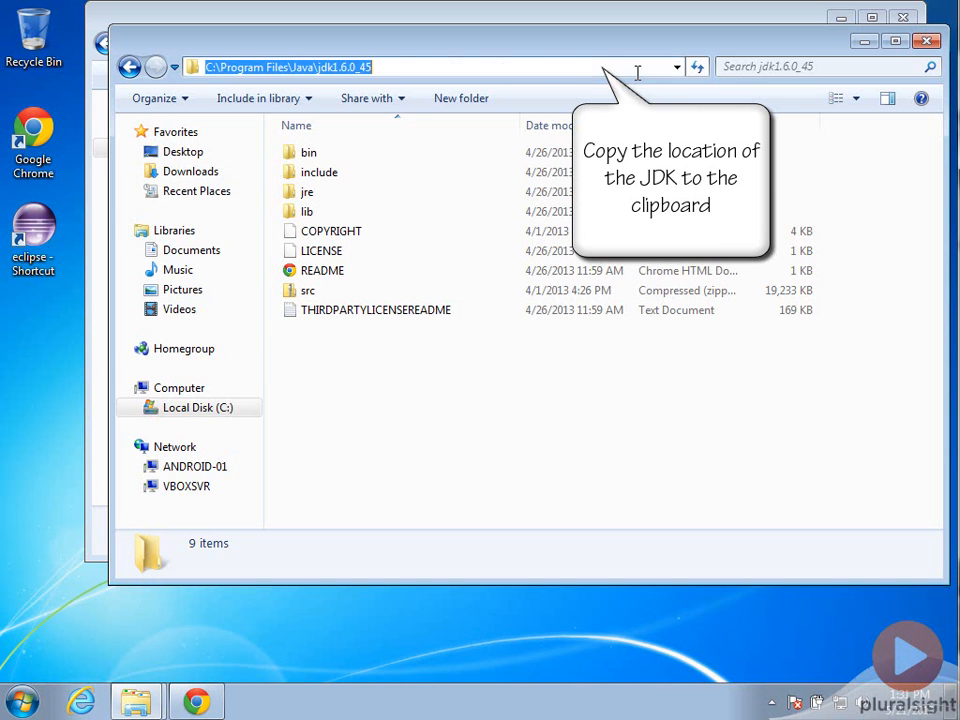
{"action": "right_click", "coordinate": [323, 68]}
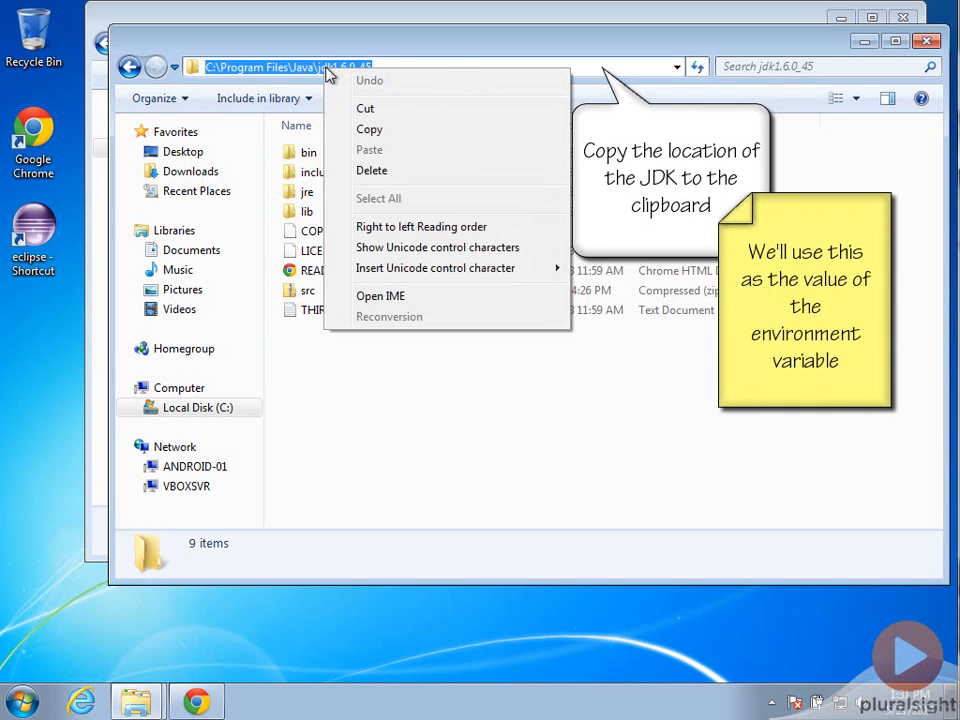
{"action": "left_click", "coordinate": [404, 139]}
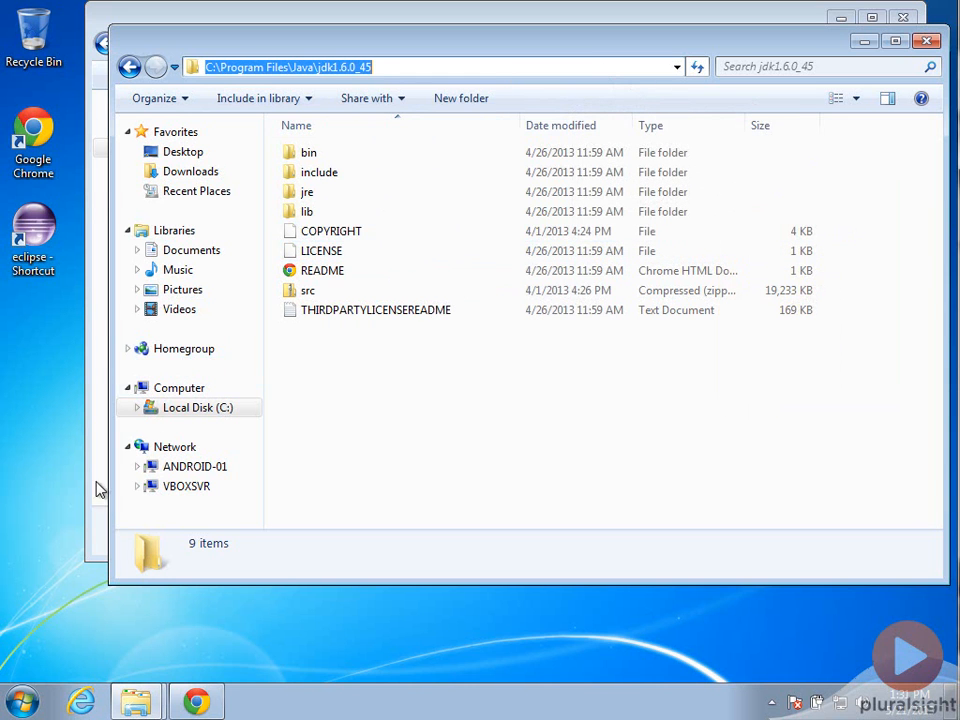
Open the Environment Variables dialog through the advanced system settings in Control Panel's System section.
{"action": "left_click", "coordinate": [20, 703]}
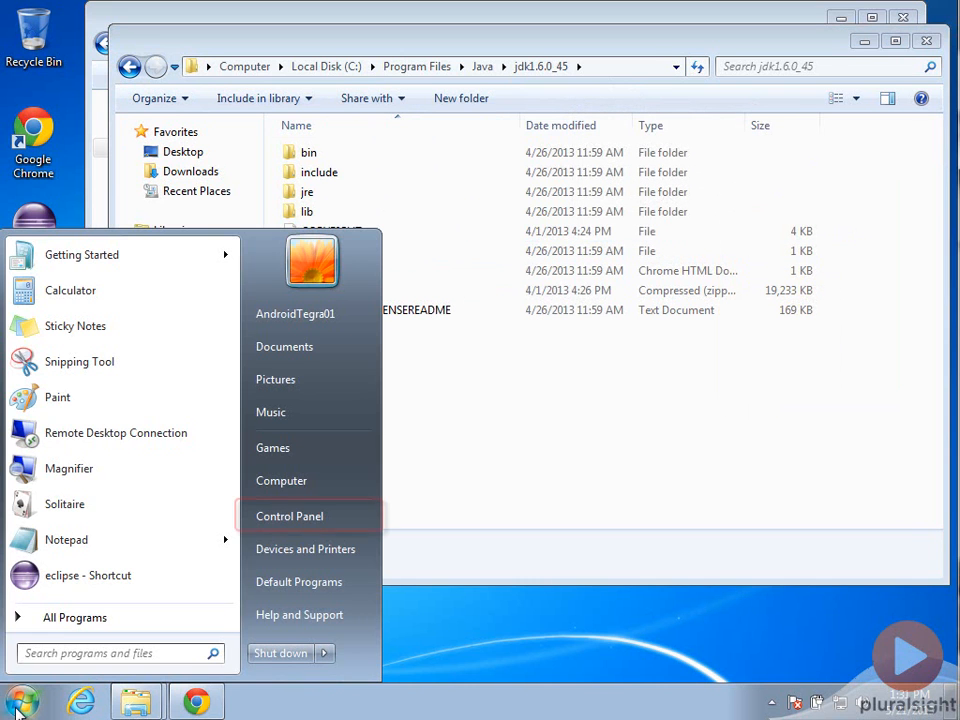
{"action": "left_click", "coordinate": [328, 518]}
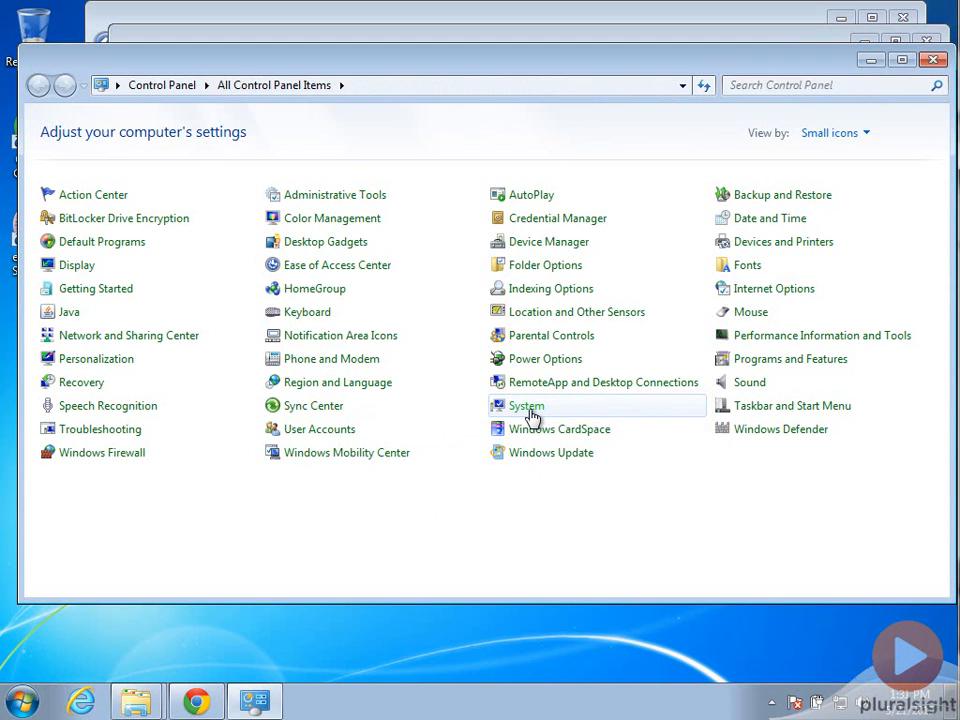
{"action": "left_click", "coordinate": [530, 410]}
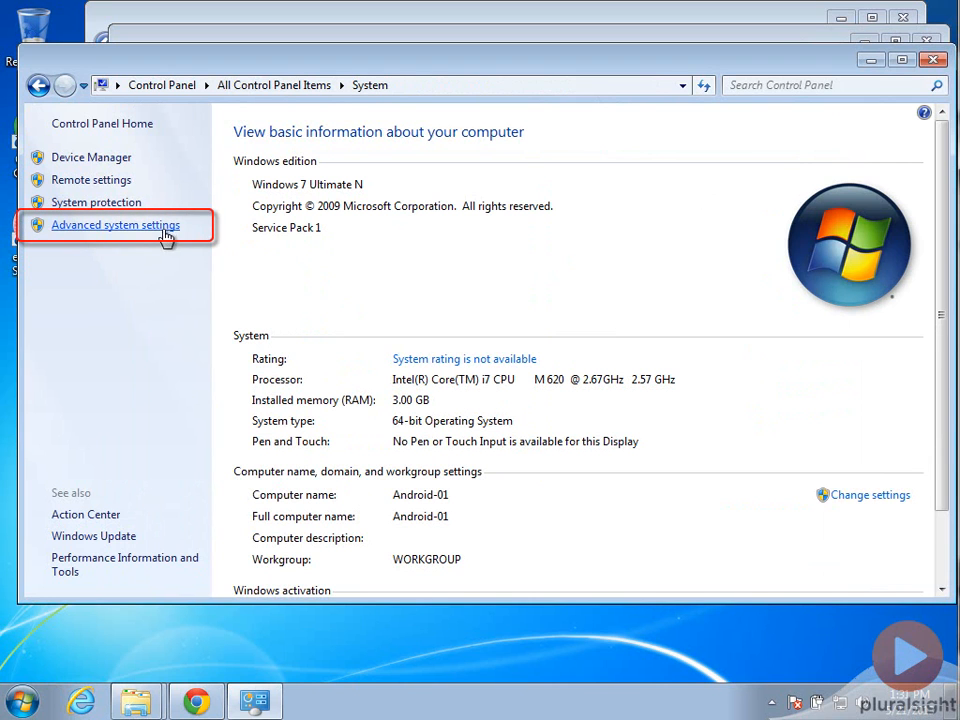
{"action": "left_click", "coordinate": [115, 224]}
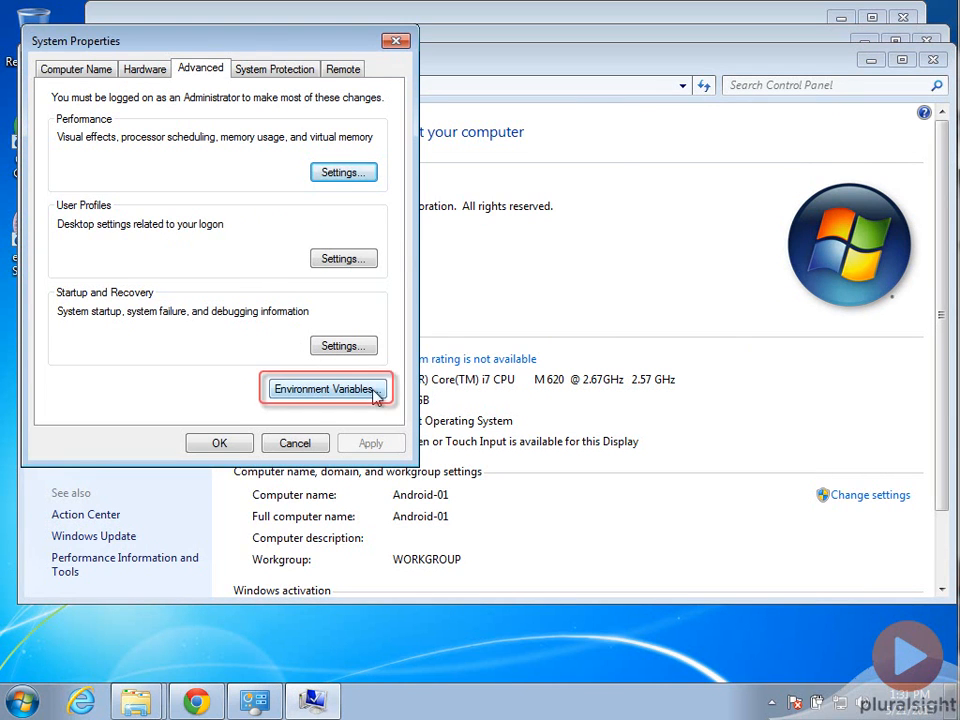
{"action": "left_click", "coordinate": [380, 398]}
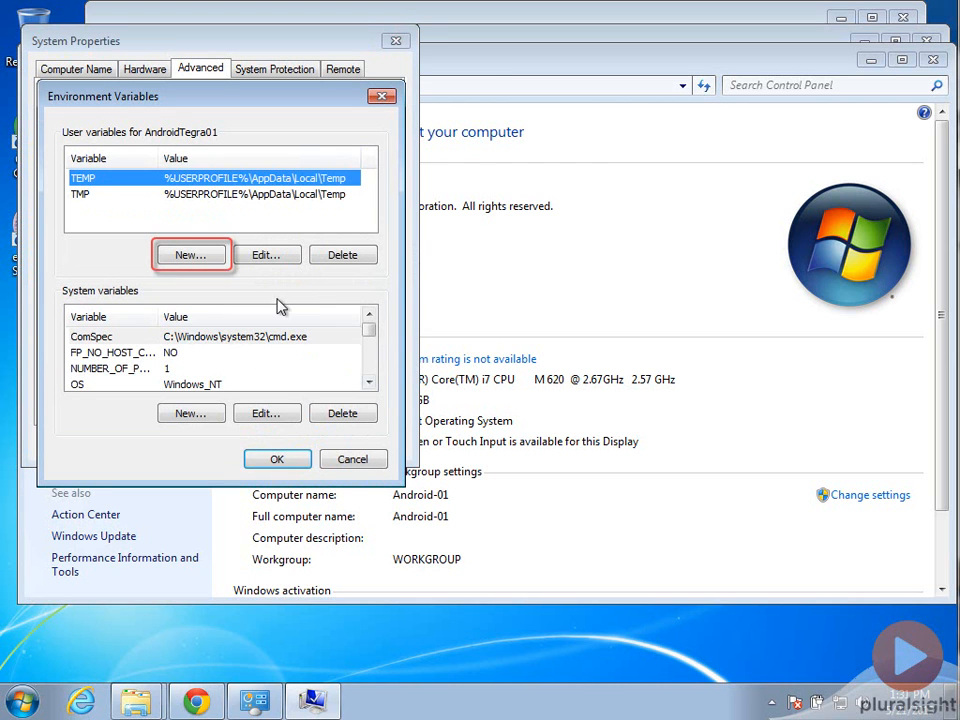
Create the user variable JAVA_HOME with the value C:\Program Files\Java\jdk1.6.0_45 and save the system properties.
{"action": "left_click", "coordinate": [205, 259]}
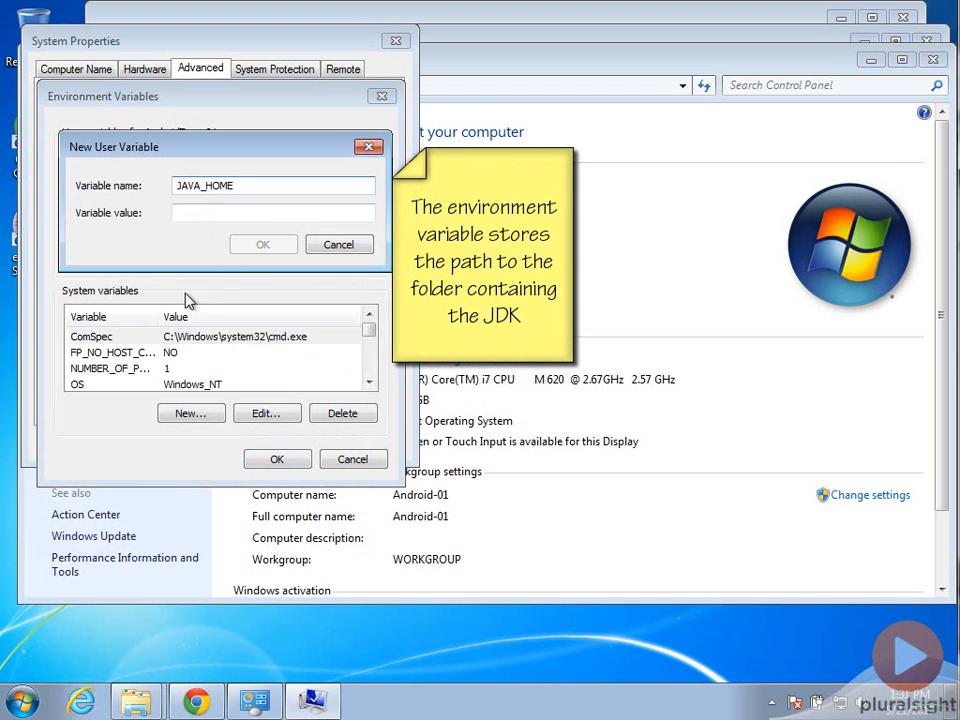
{"action": "right_click", "coordinate": [248, 217]}
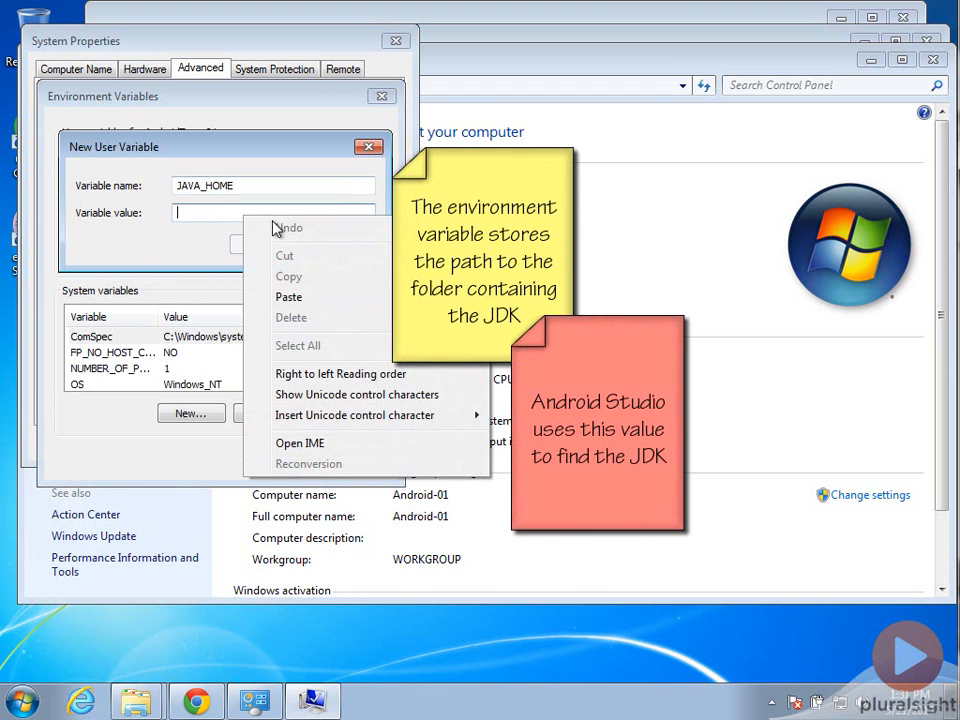
{"action": "left_click", "coordinate": [316, 299]}
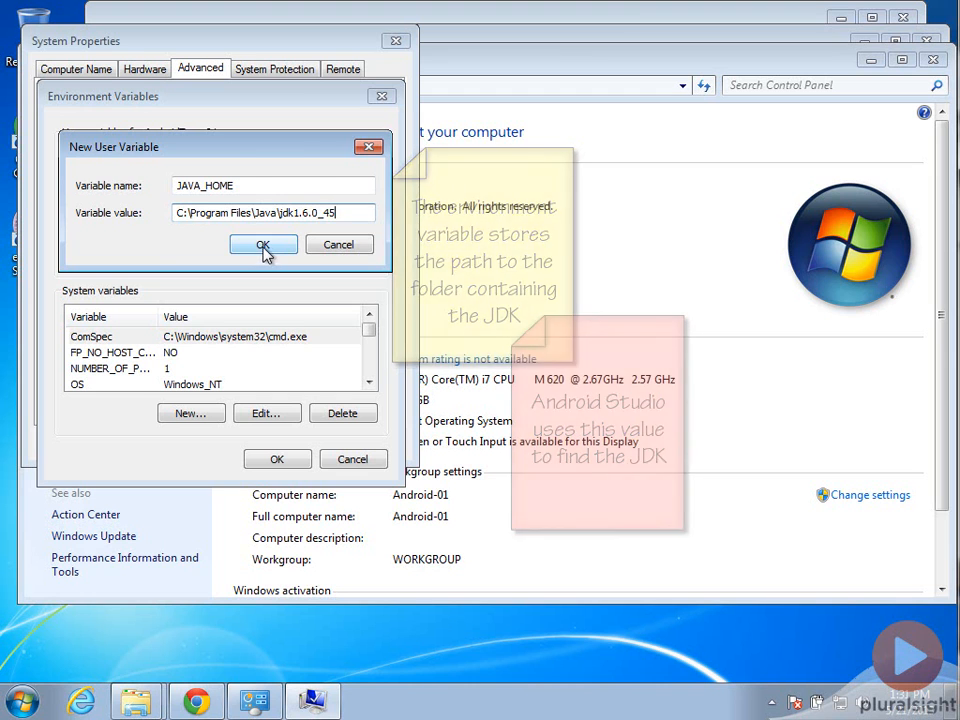
{"action": "left_click", "coordinate": [263, 249]}
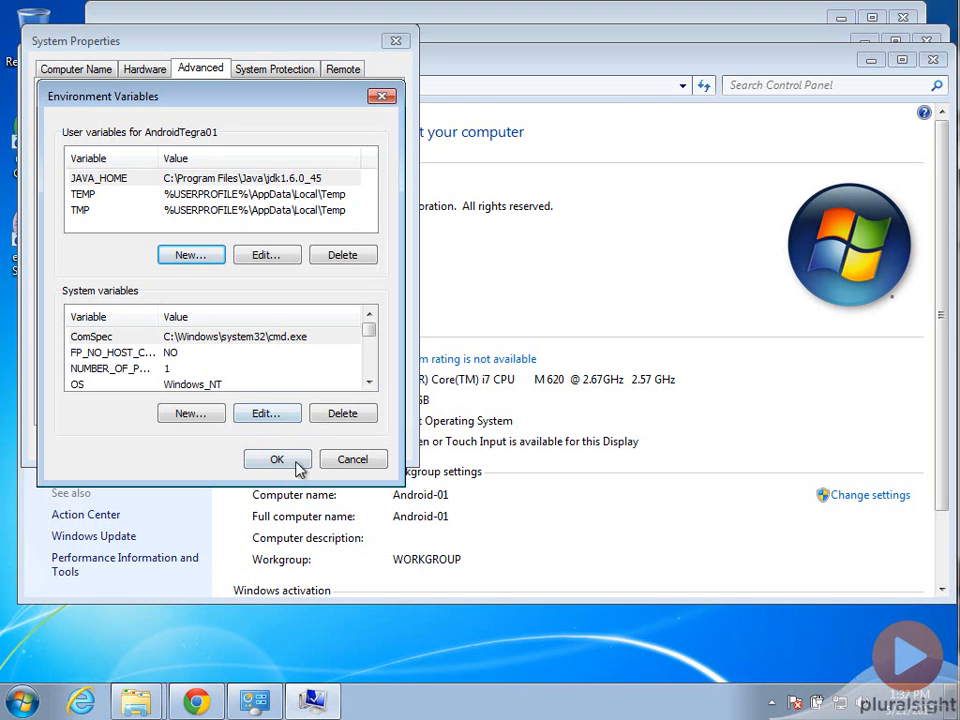
{"action": "left_click", "coordinate": [277, 460]}
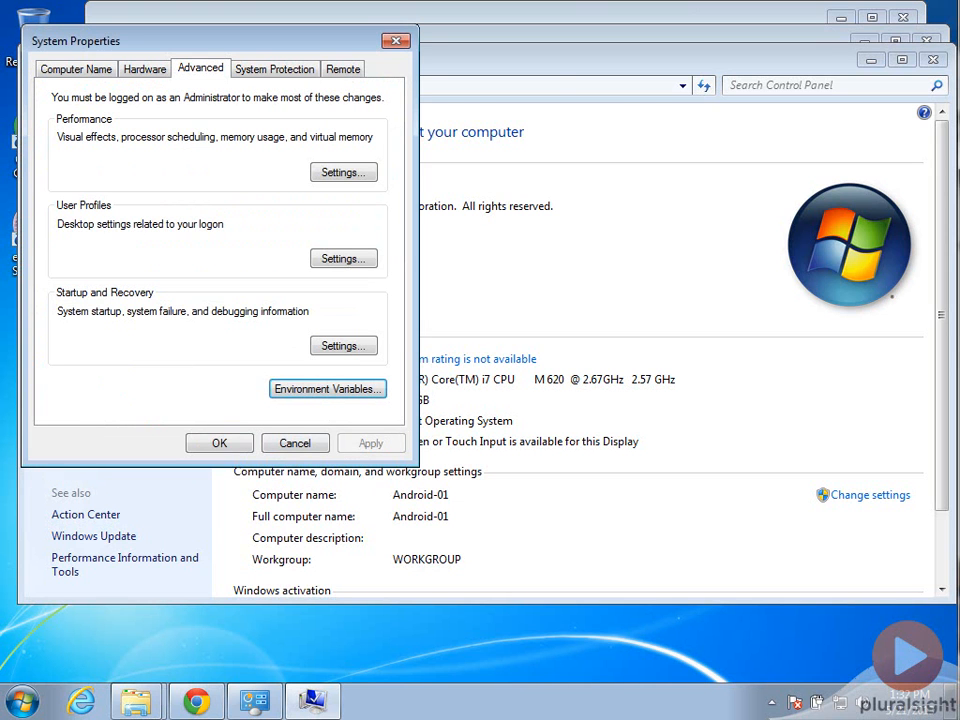
{"action": "left_click", "coordinate": [222, 446]}
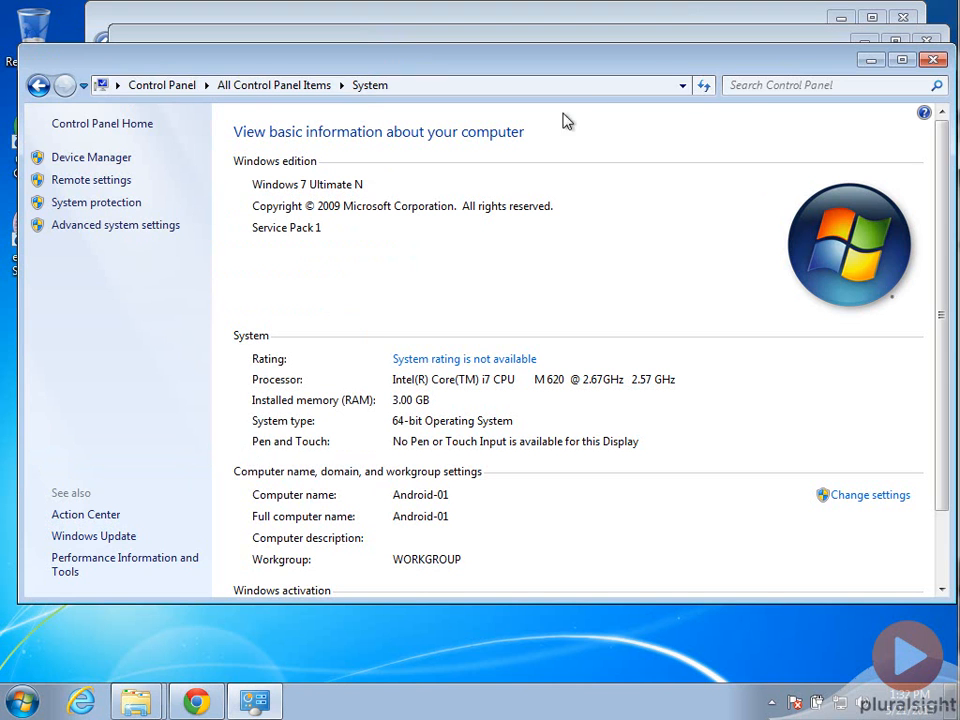
Close the System and JDK folder windows and launch the android-studio-bundle-130.677228-windows installer, allowing it to make changes.
{"action": "left_click", "coordinate": [933, 60]}
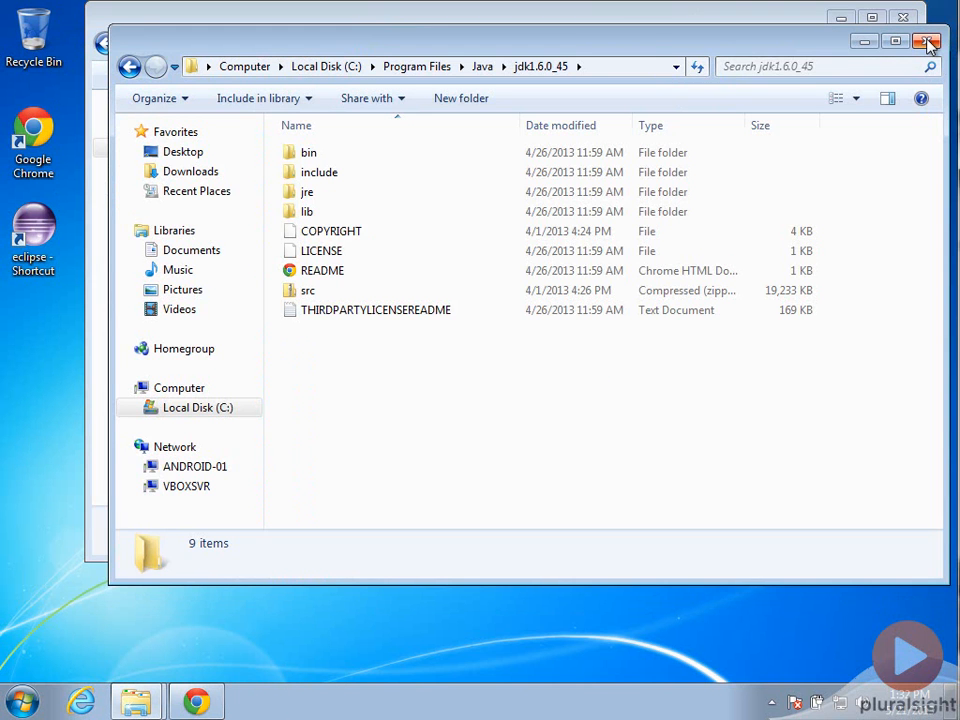
{"action": "left_click", "coordinate": [927, 41]}
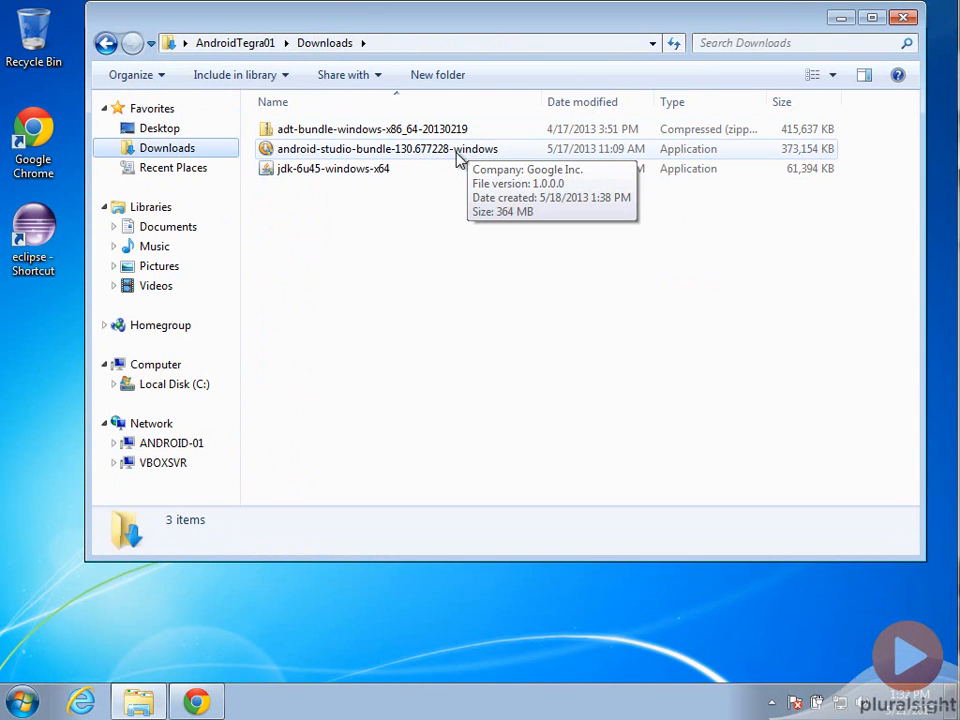
{"action": "double_click", "coordinate": [381, 150]}
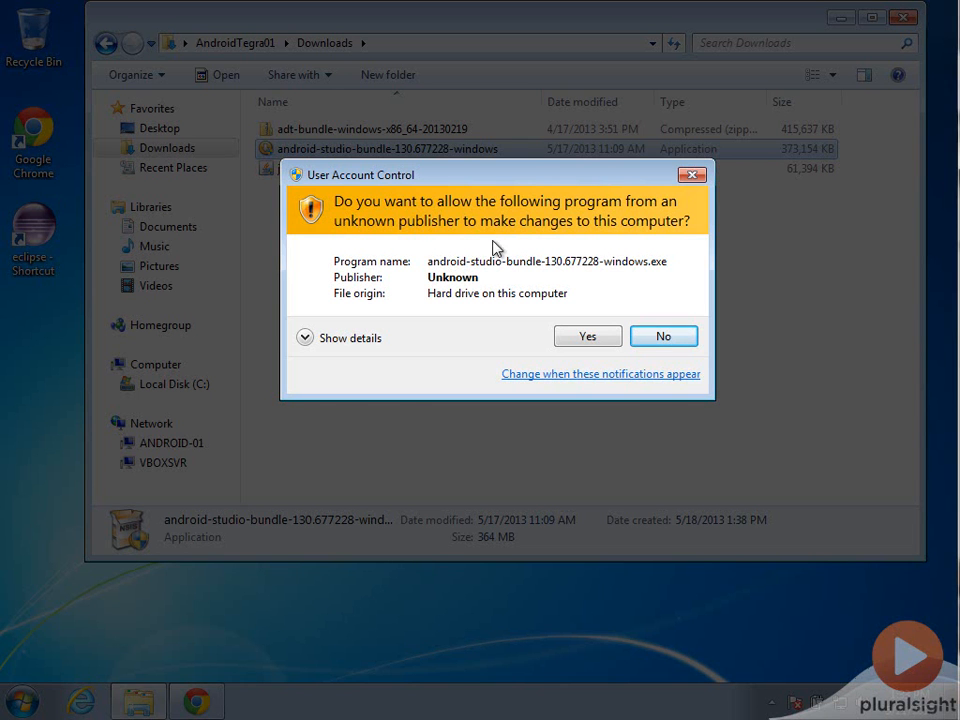
{"action": "left_click", "coordinate": [597, 338]}
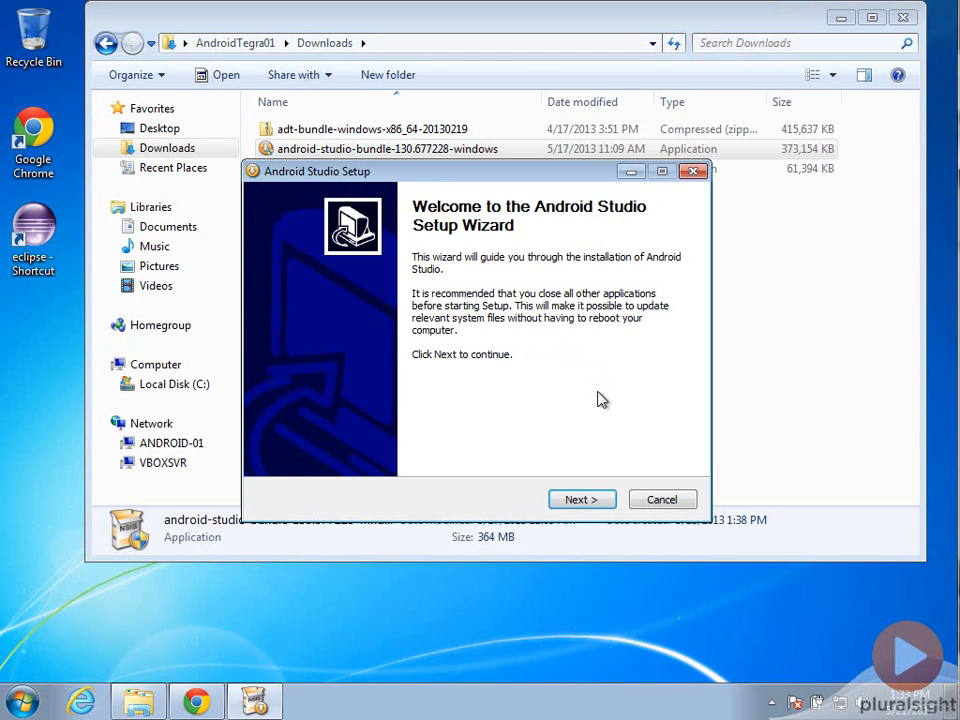
Install Android Studio just for the current user, accepting the default destination folder and the Android Studio Start Menu folder.
{"action": "left_click", "coordinate": [604, 501]}
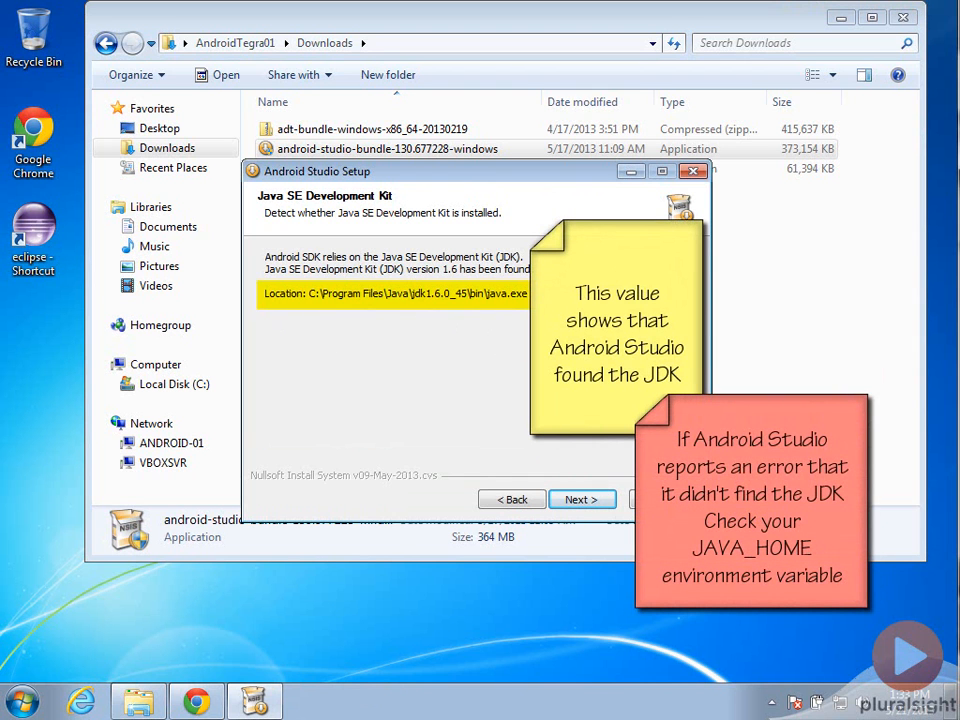
{"action": "left_click", "coordinate": [605, 504]}
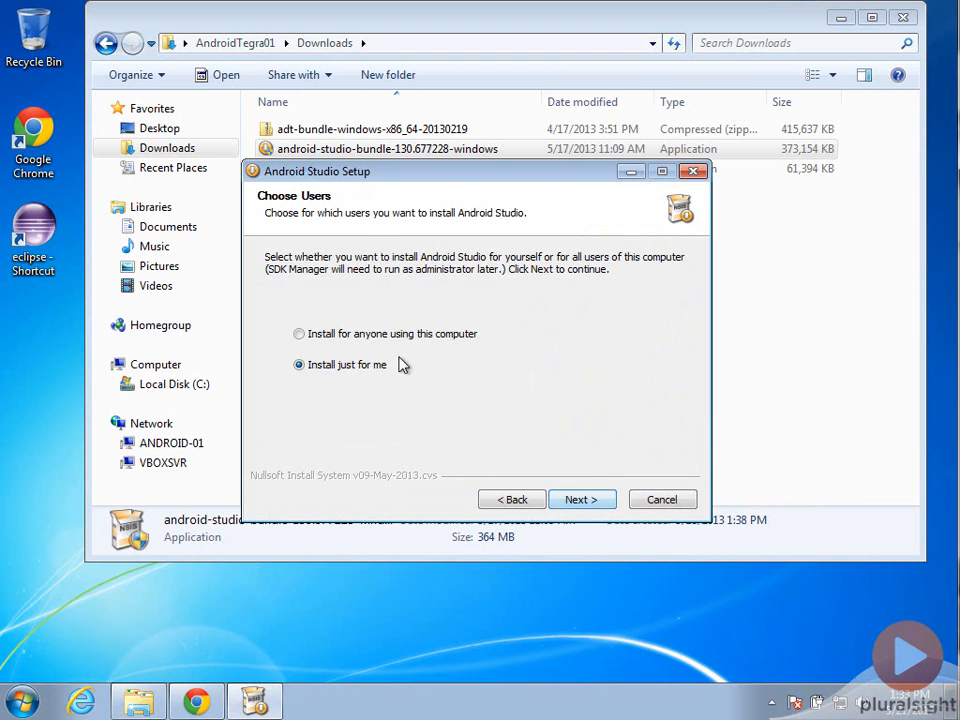
{"action": "left_click", "coordinate": [582, 499]}
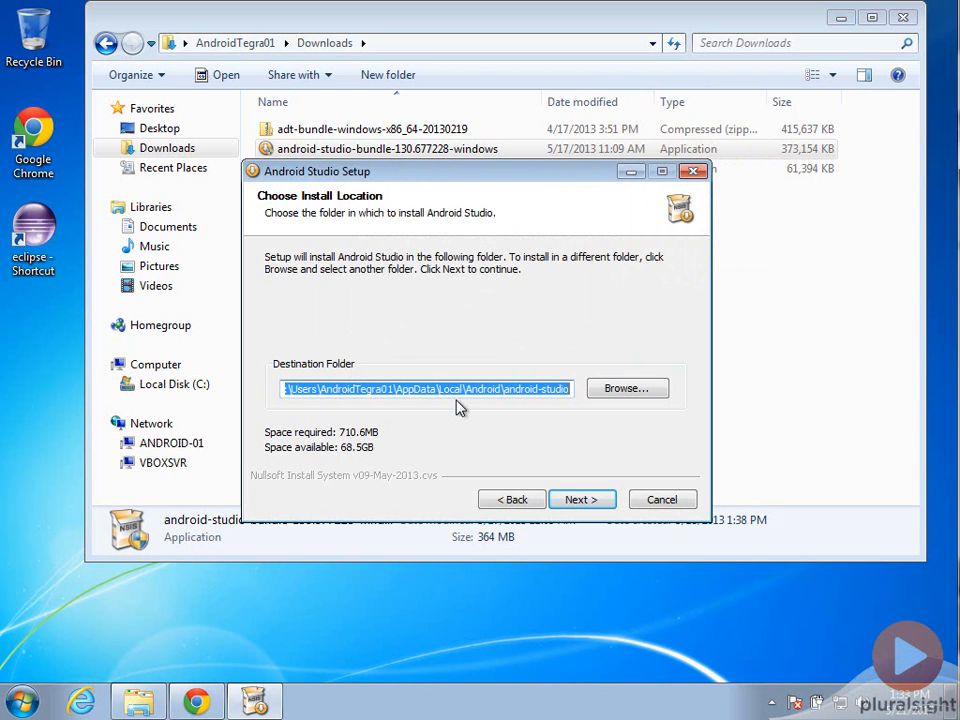
{"action": "left_click", "coordinate": [588, 508]}
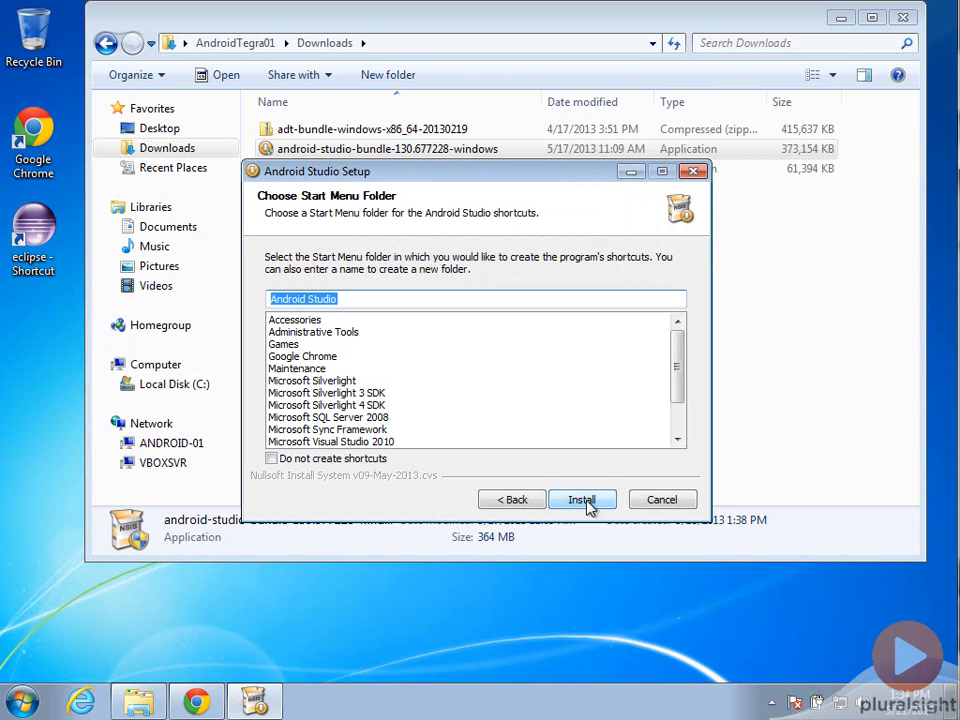
{"action": "left_click", "coordinate": [590, 500]}
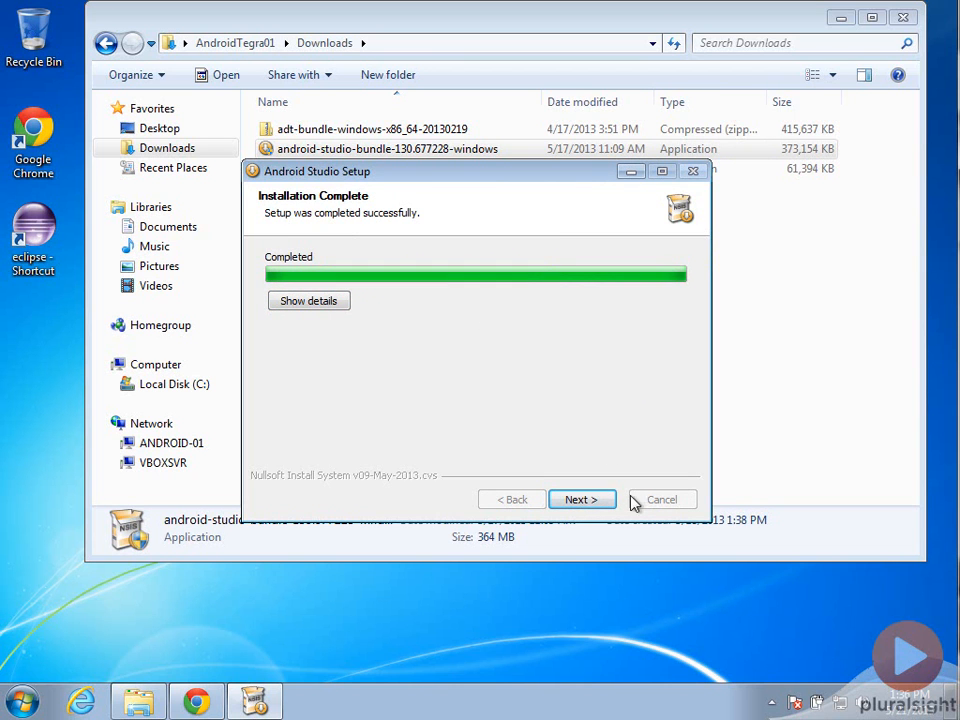
Finish the setup wizard with Start Android Studio enabled, then close the Welcome to Android Studio window.
{"action": "left_click", "coordinate": [584, 502]}
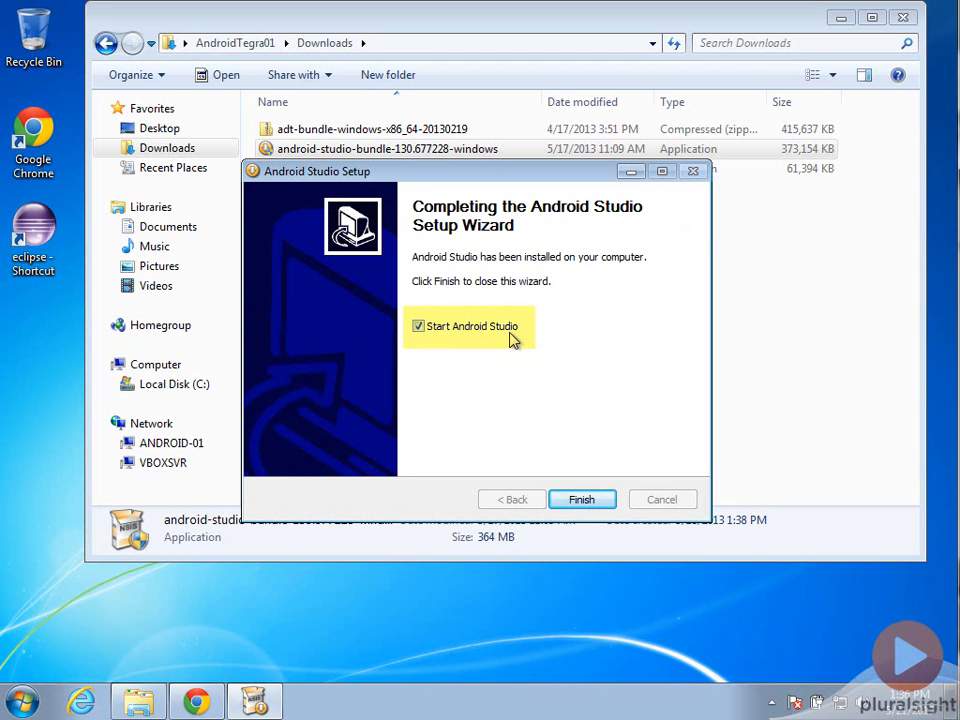
{"action": "left_click", "coordinate": [590, 500]}
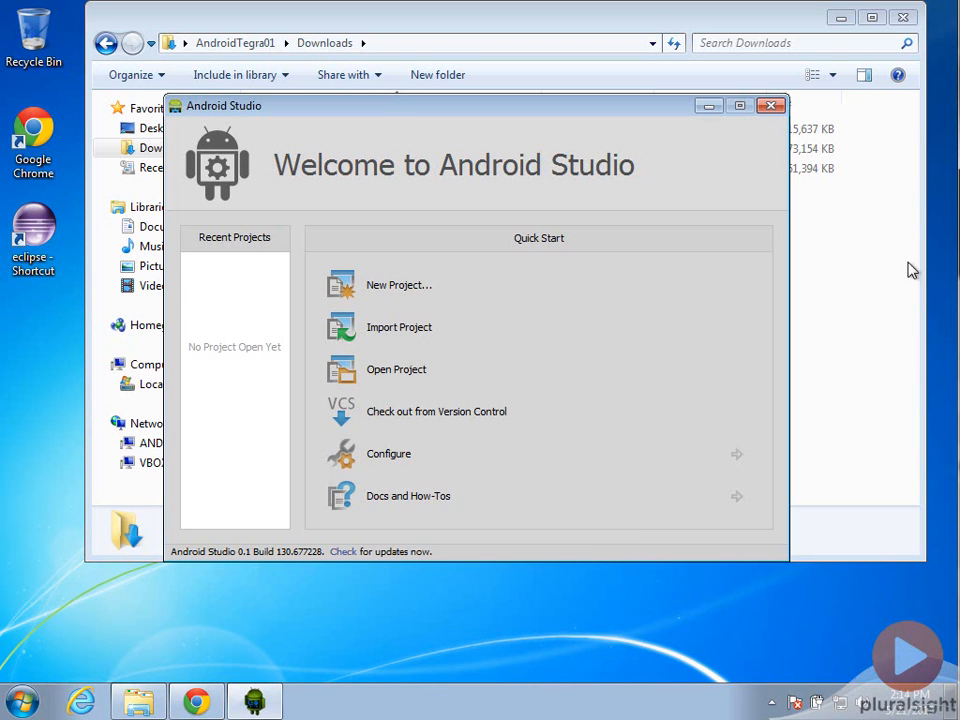
{"action": "left_click", "coordinate": [773, 106]}
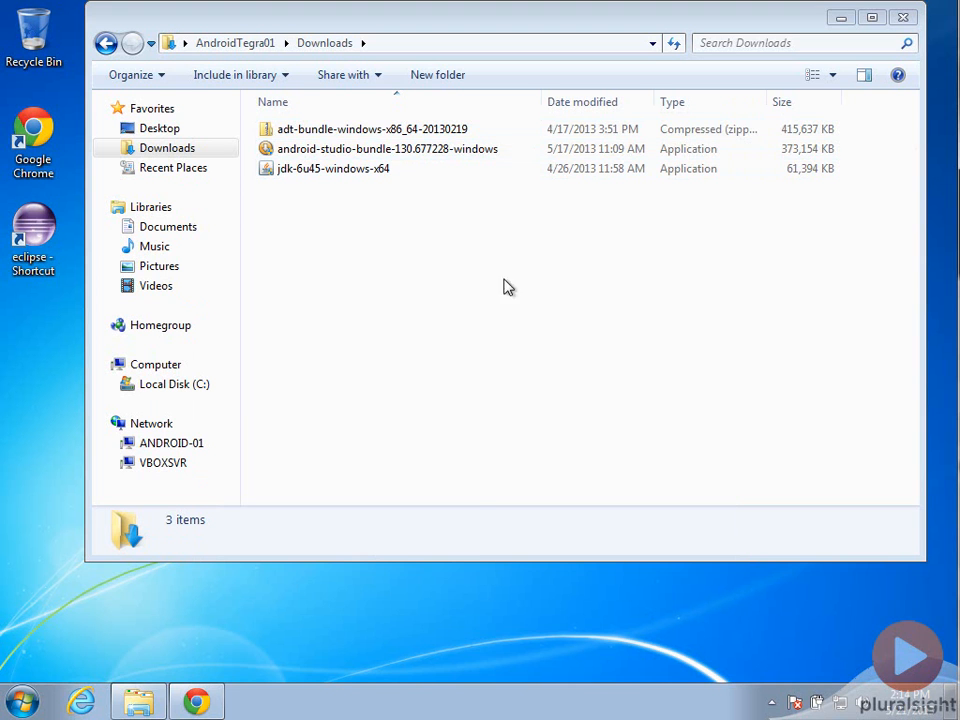
Open the logged-in user's home folder under C:\Users in the file explorer.
{"action": "left_click", "coordinate": [178, 385]}
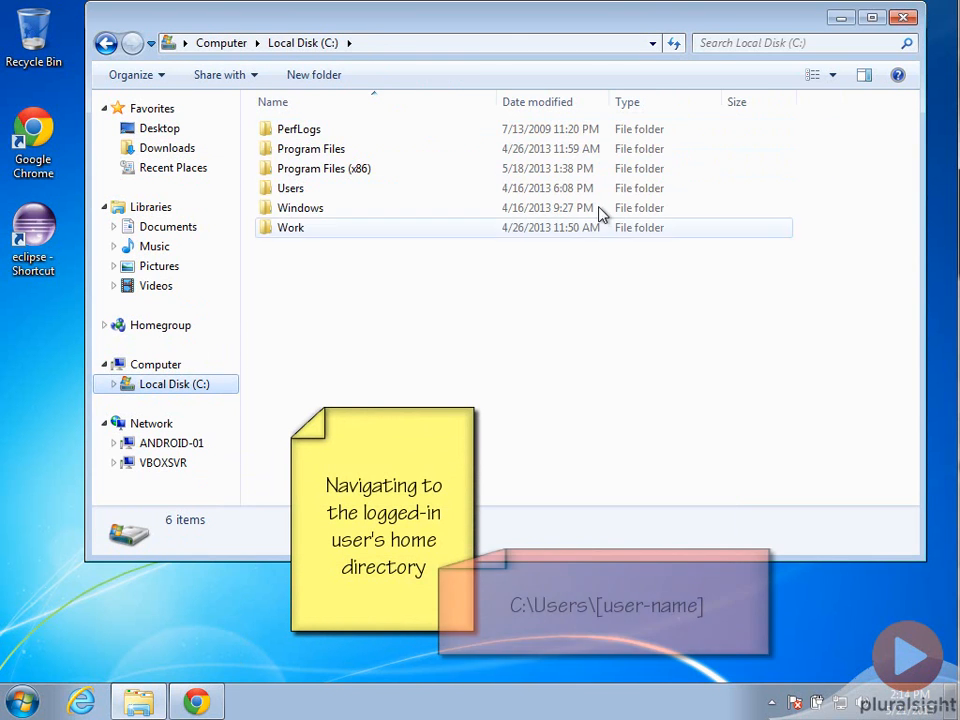
{"action": "double_click", "coordinate": [299, 191]}
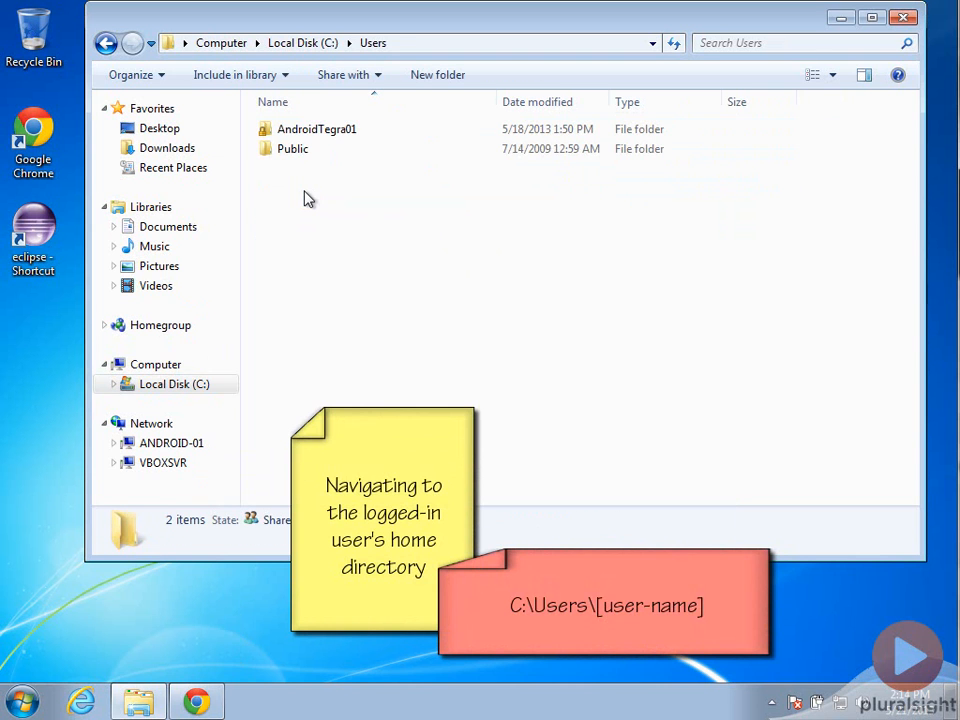
{"action": "double_click", "coordinate": [318, 131]}
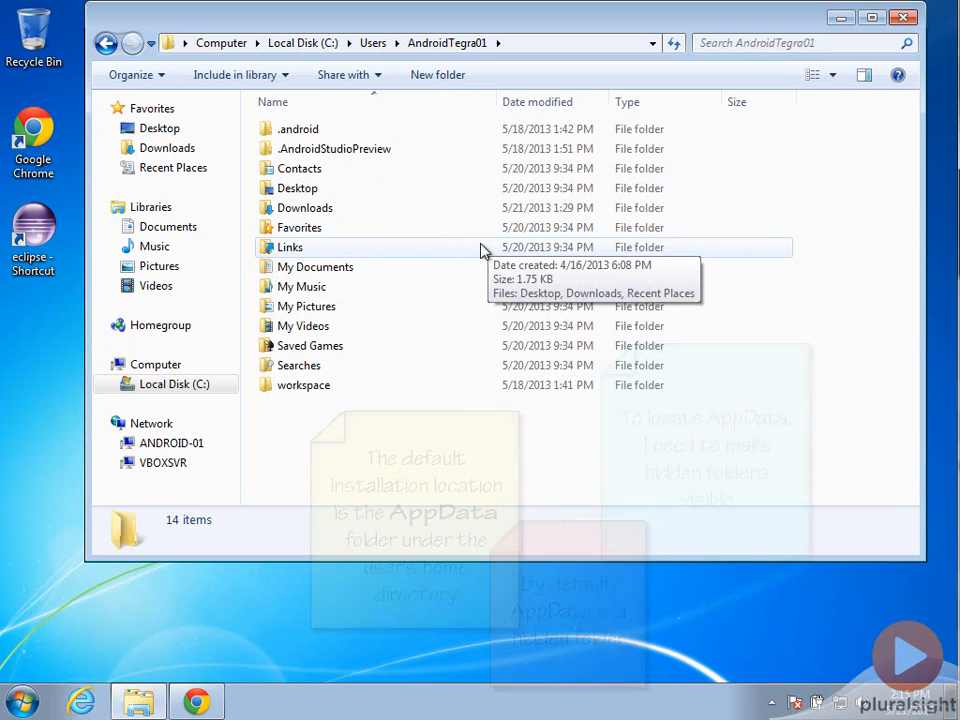
Set Control Panel's Folder Options to show hidden files, folders, and drives, and close Control Panel.
{"action": "left_click", "coordinate": [22, 700]}
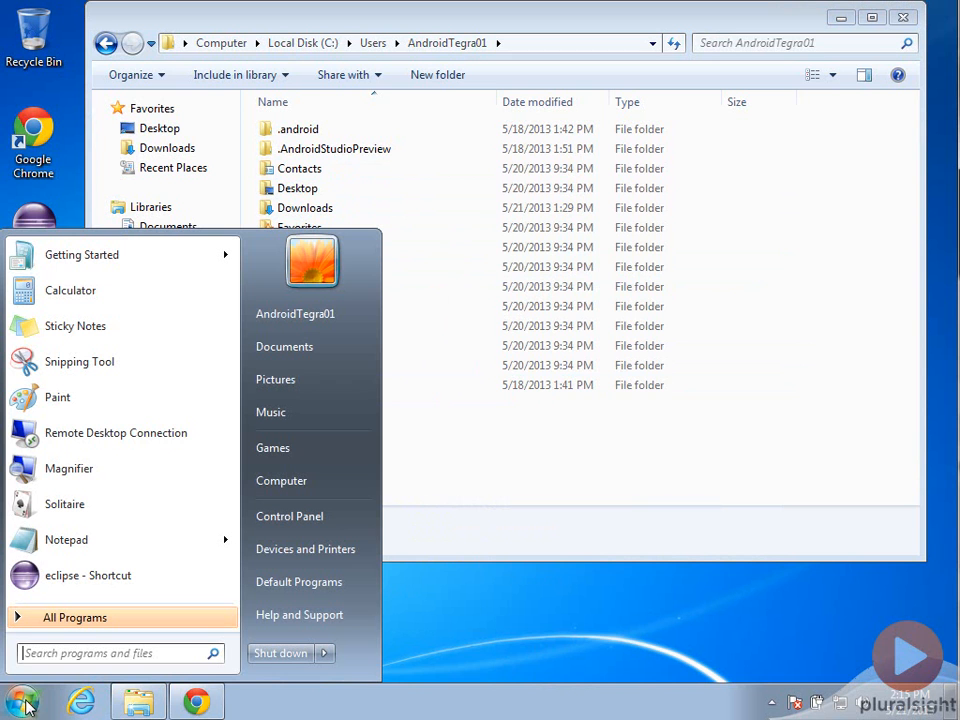
{"action": "left_click", "coordinate": [336, 520]}
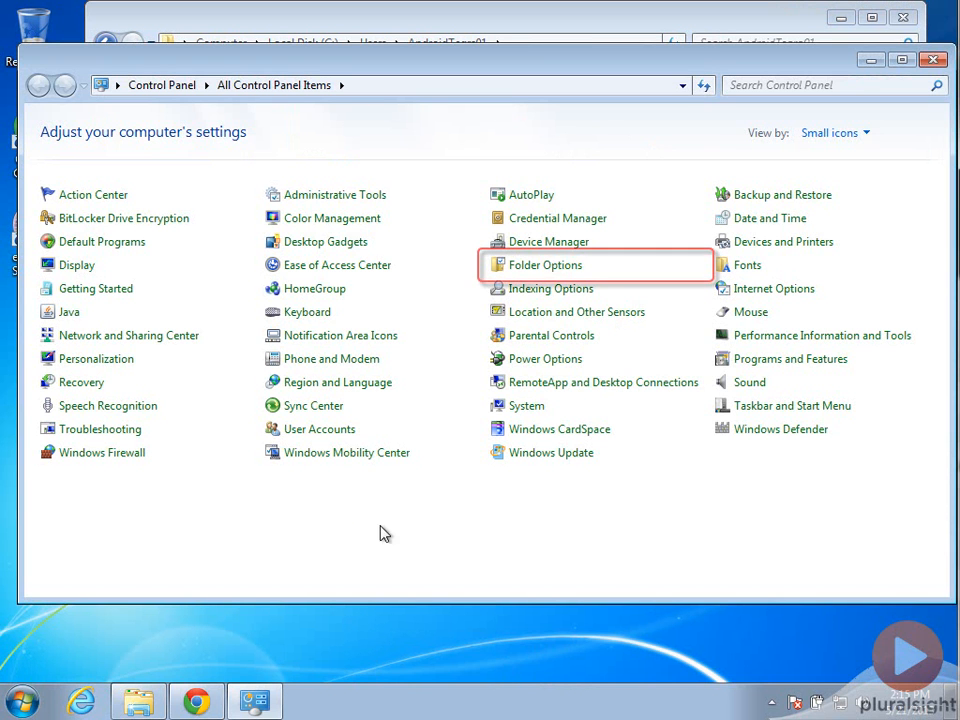
{"action": "left_click", "coordinate": [560, 268]}
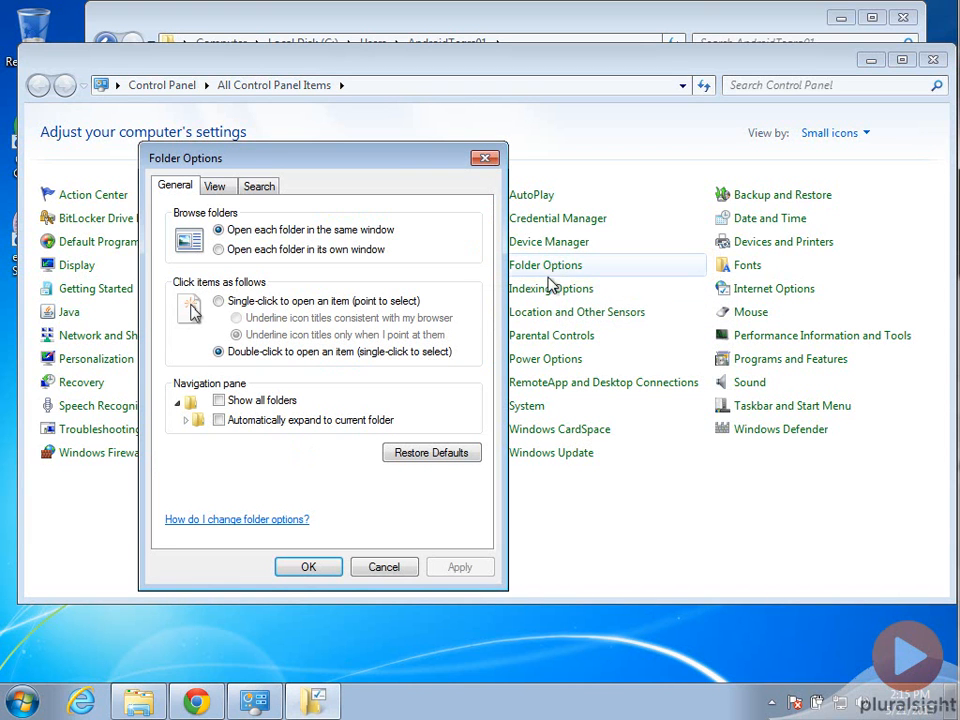
{"action": "left_click", "coordinate": [234, 189]}
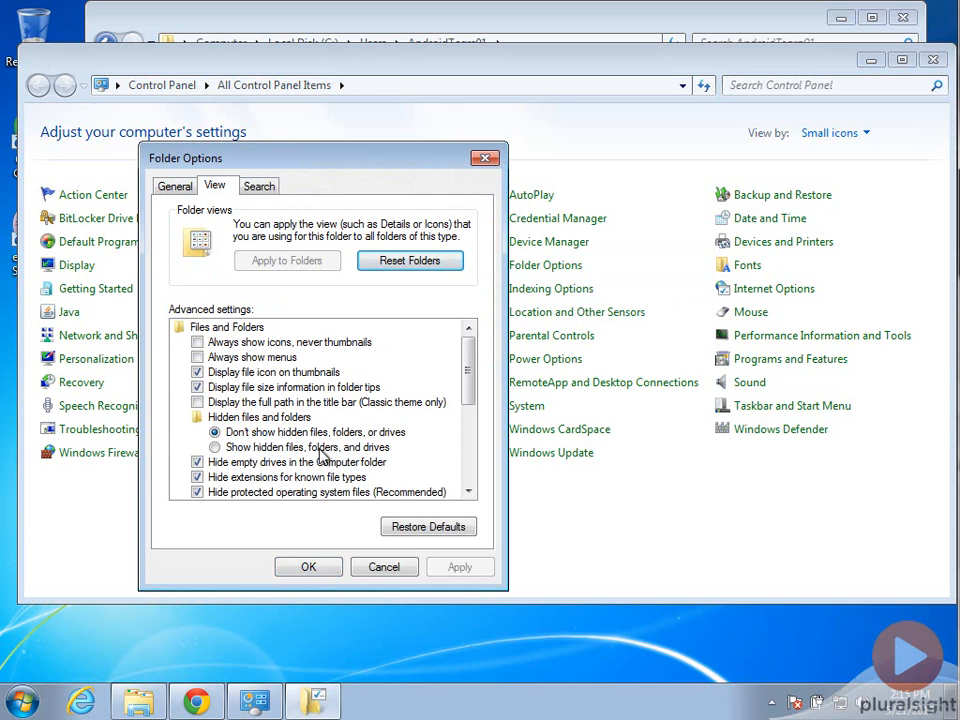
{"action": "left_click", "coordinate": [232, 451]}
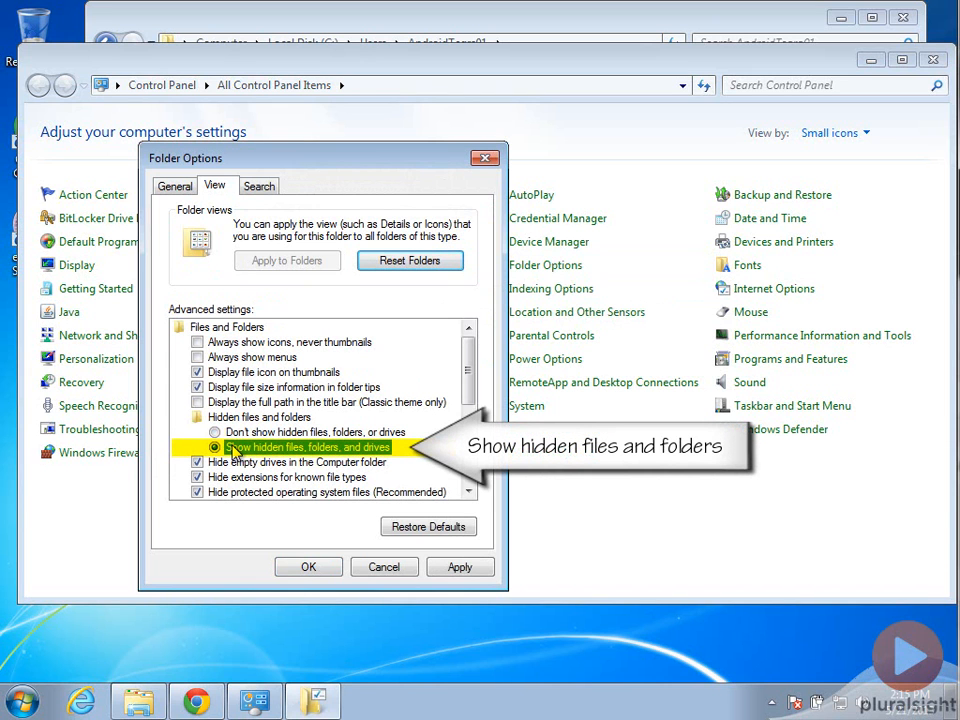
{"action": "left_click", "coordinate": [309, 567]}
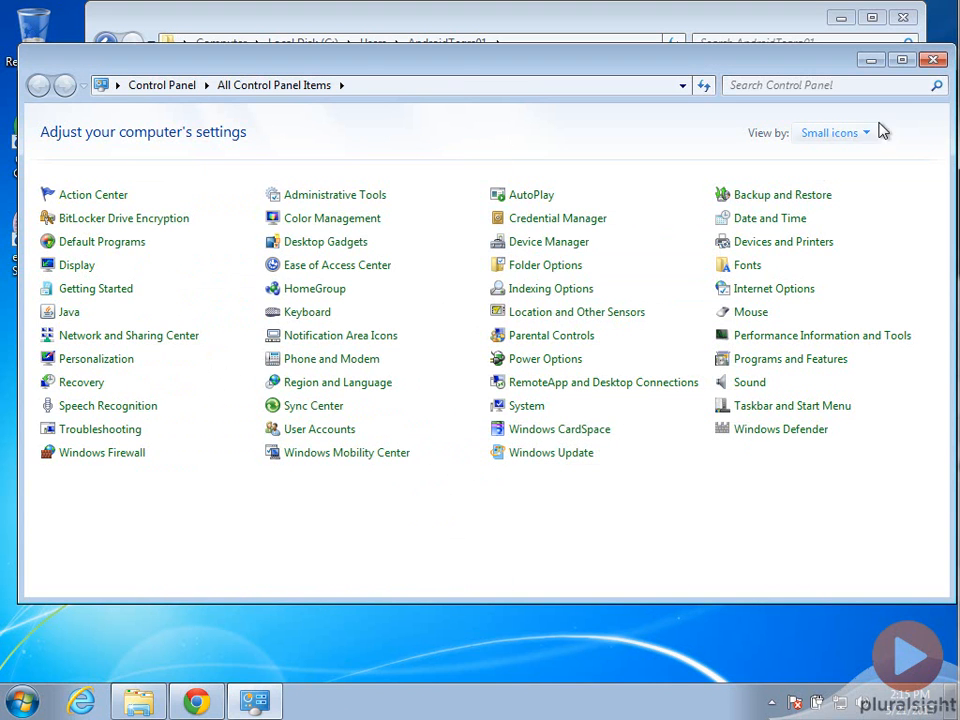
{"action": "left_click", "coordinate": [932, 60]}
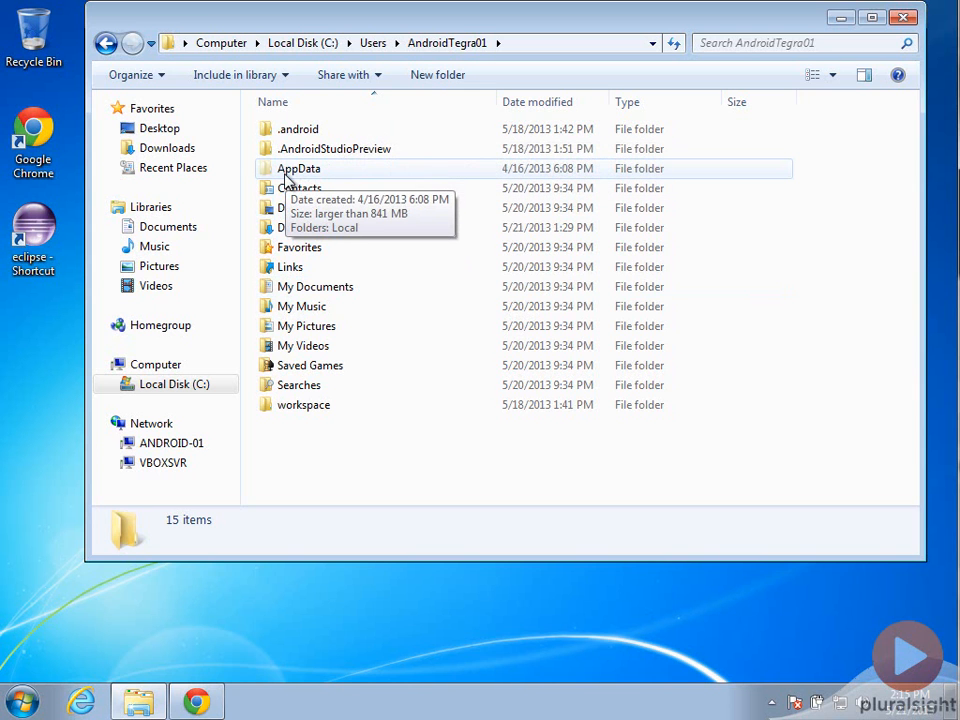
From the user's home folder, open AppData\Local\Android\android-studio\sdk\platform-tools.
{"action": "double_click", "coordinate": [302, 170]}
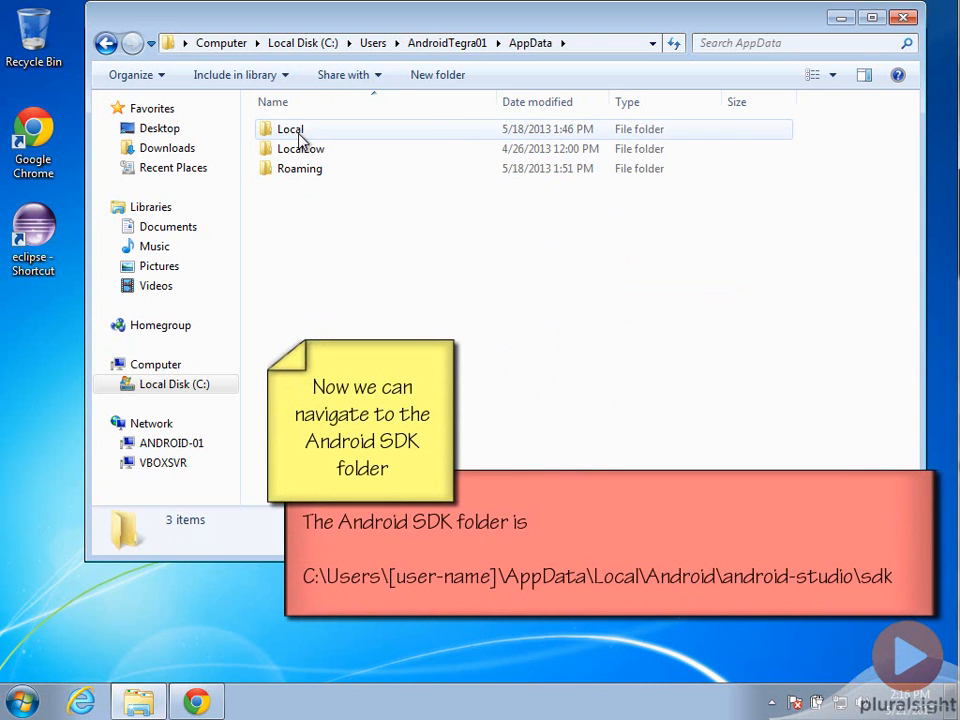
{"action": "double_click", "coordinate": [301, 138]}
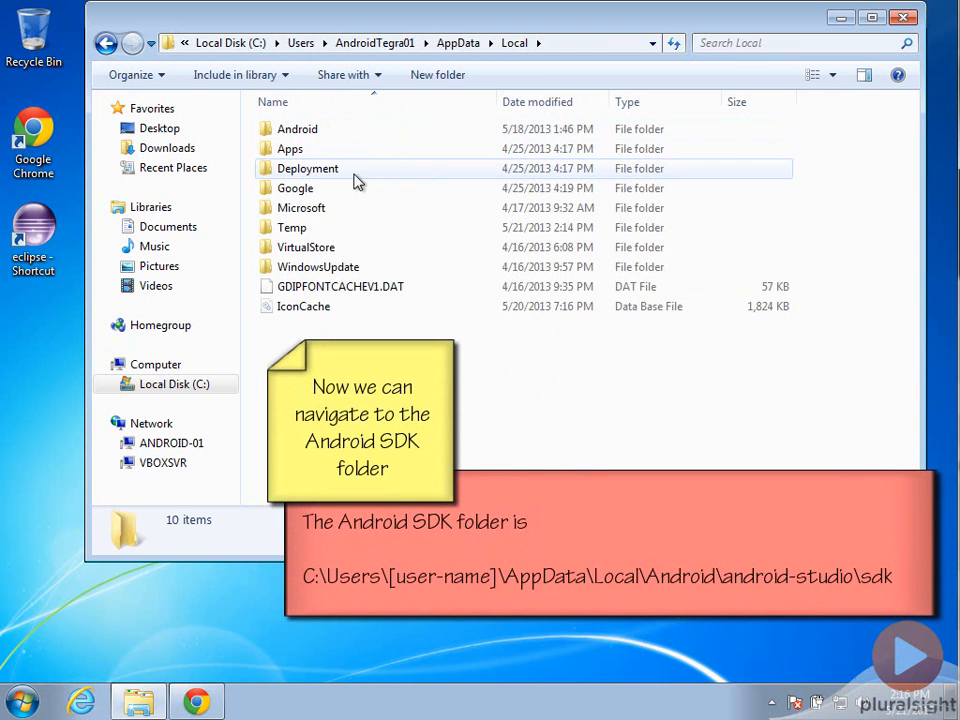
{"action": "double_click", "coordinate": [307, 139]}
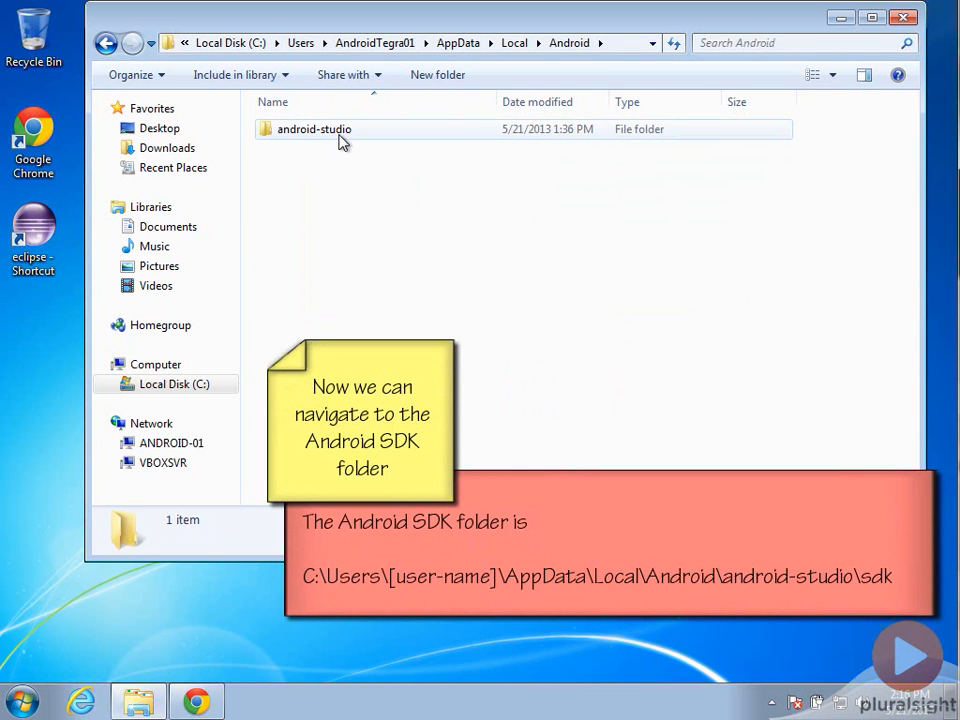
{"action": "double_click", "coordinate": [340, 143]}
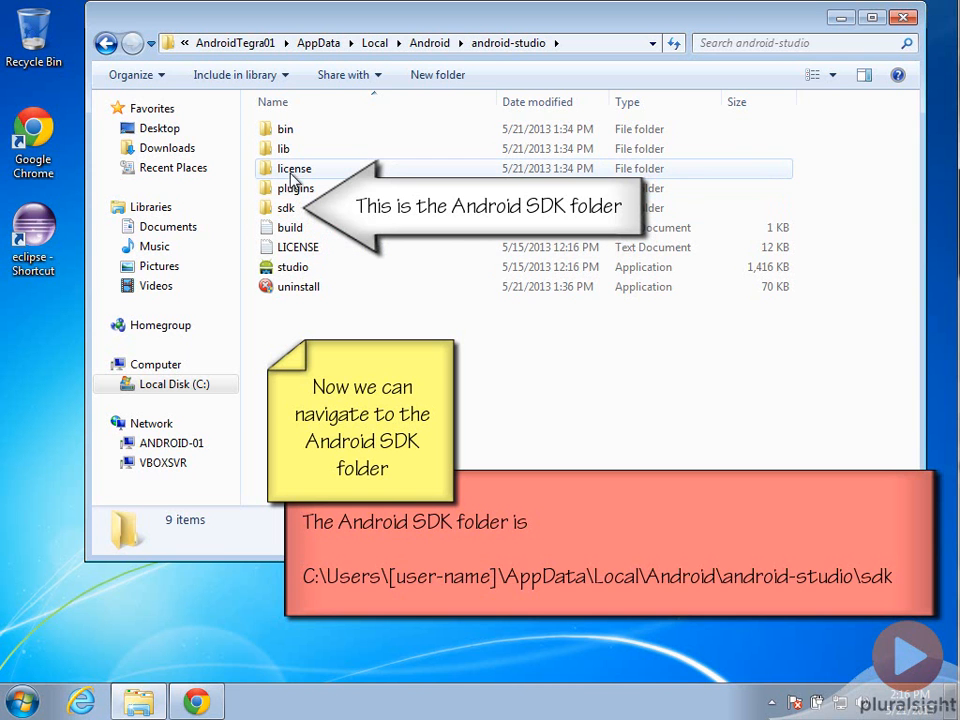
{"action": "double_click", "coordinate": [289, 207]}
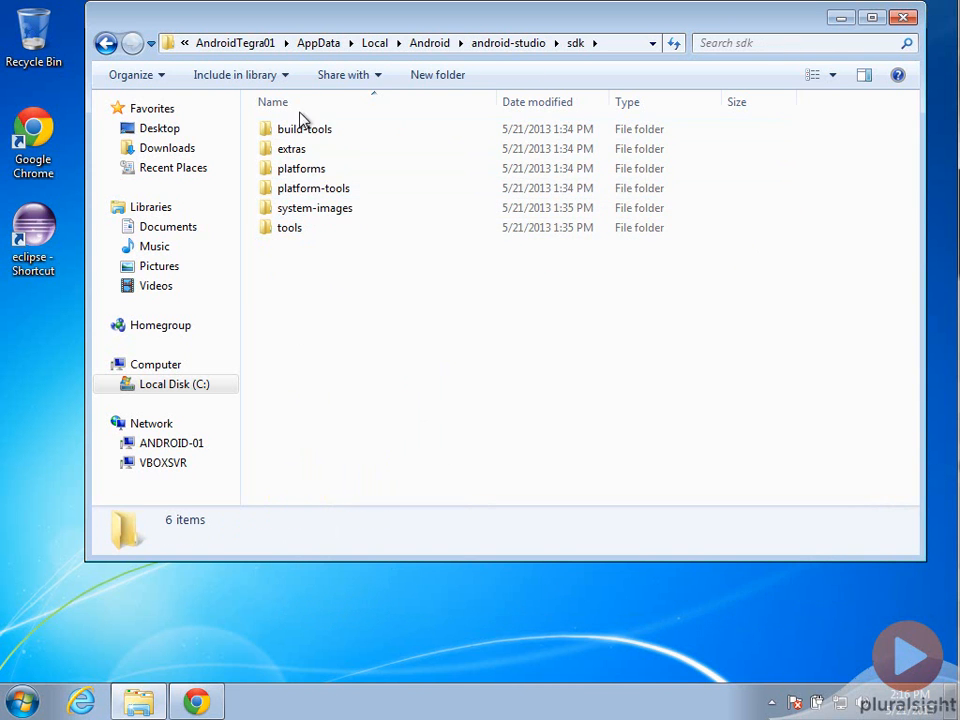
{"action": "left_click", "coordinate": [334, 194]}
{"action": "double_click", "coordinate": [334, 194]}
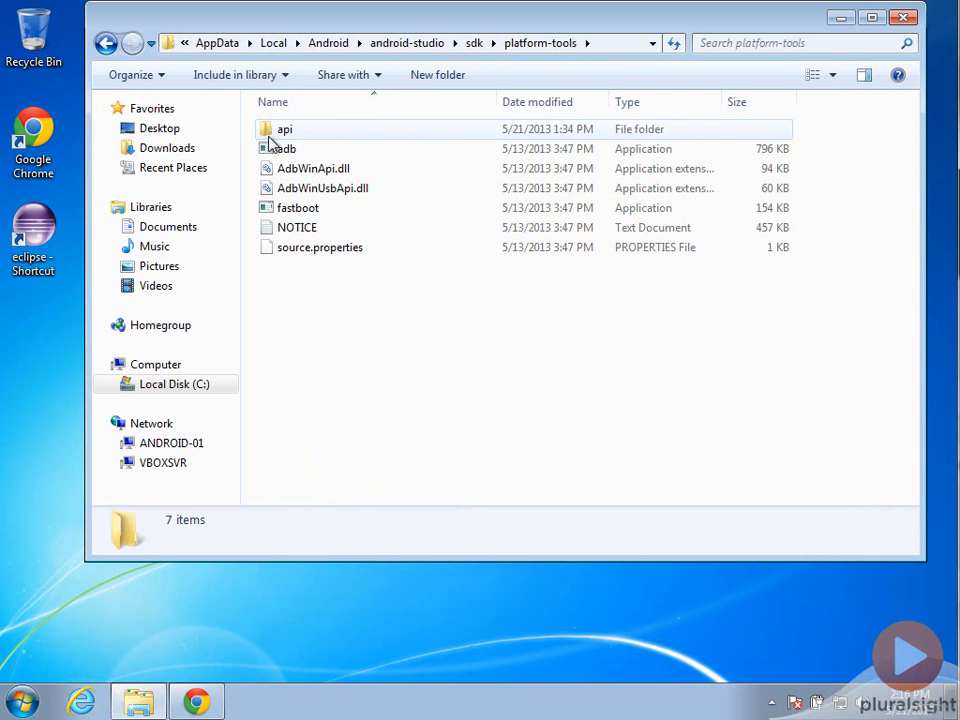
Launch a command prompt (cmd) directly in the platform-tools folder.
{"action": "left_click", "coordinate": [606, 46]}
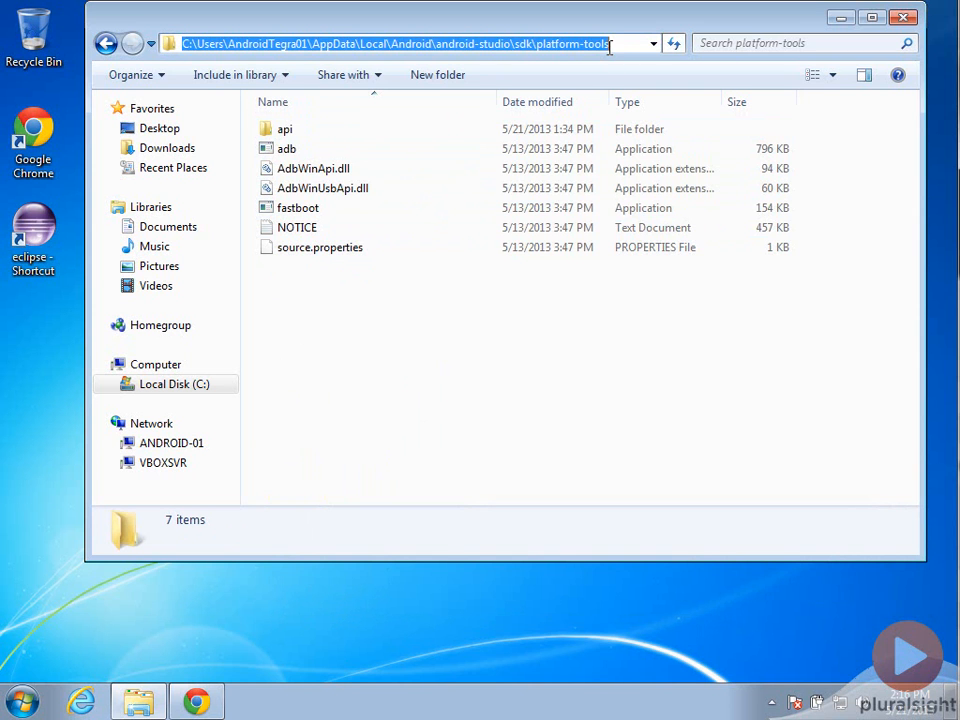
{"action": "type", "text": "cmd"}
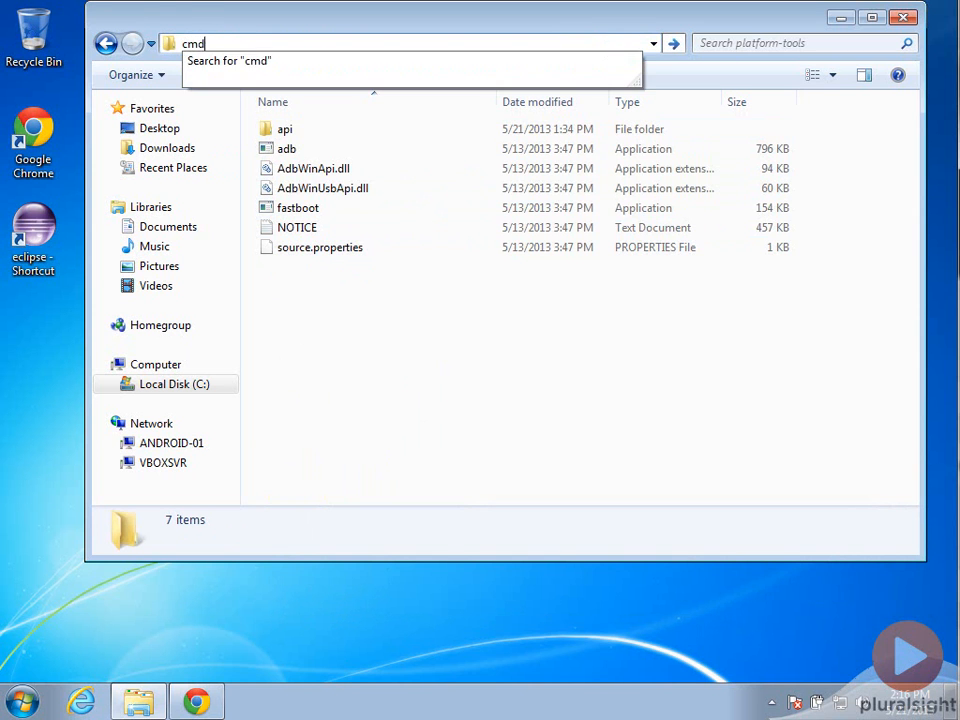
{"action": "key", "text": "Return"}
List the platform-tools folder's contents with dir and stop the ADB server with adb kill-server.
{"action": "type", "text": "dir"}
{"action": "key", "text": "Return"}
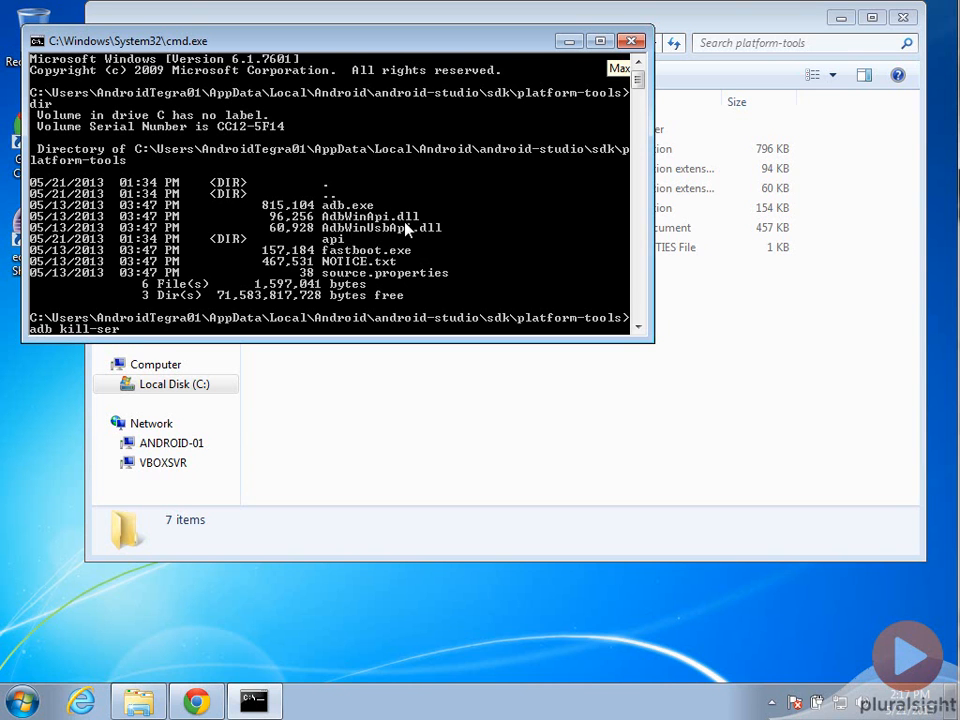
{"action": "type", "text": "r"}
{"action": "key", "text": "Return"}
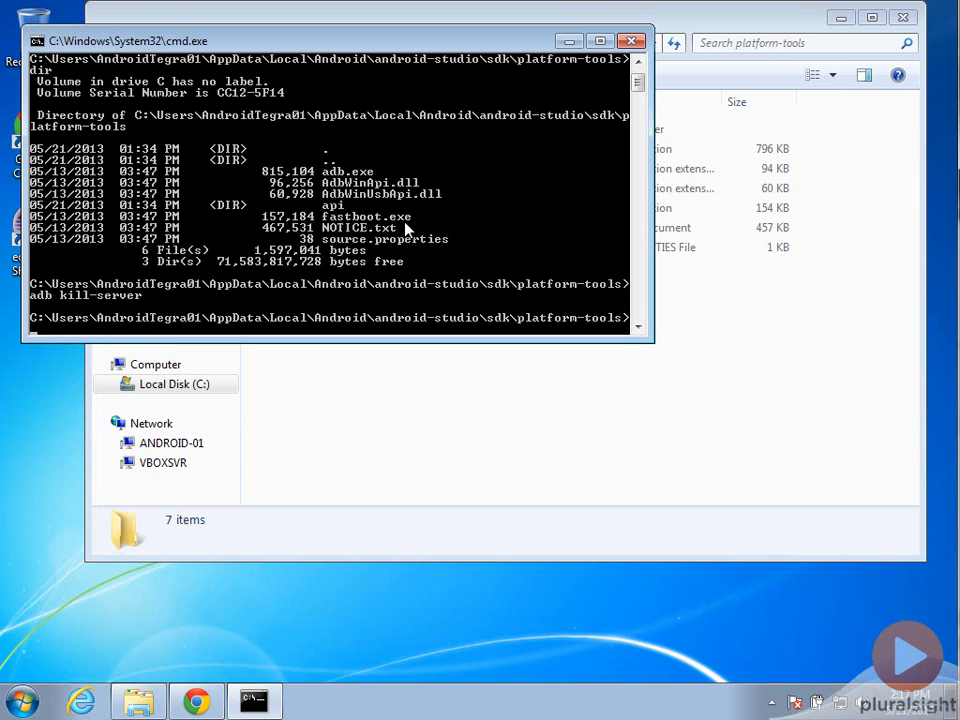